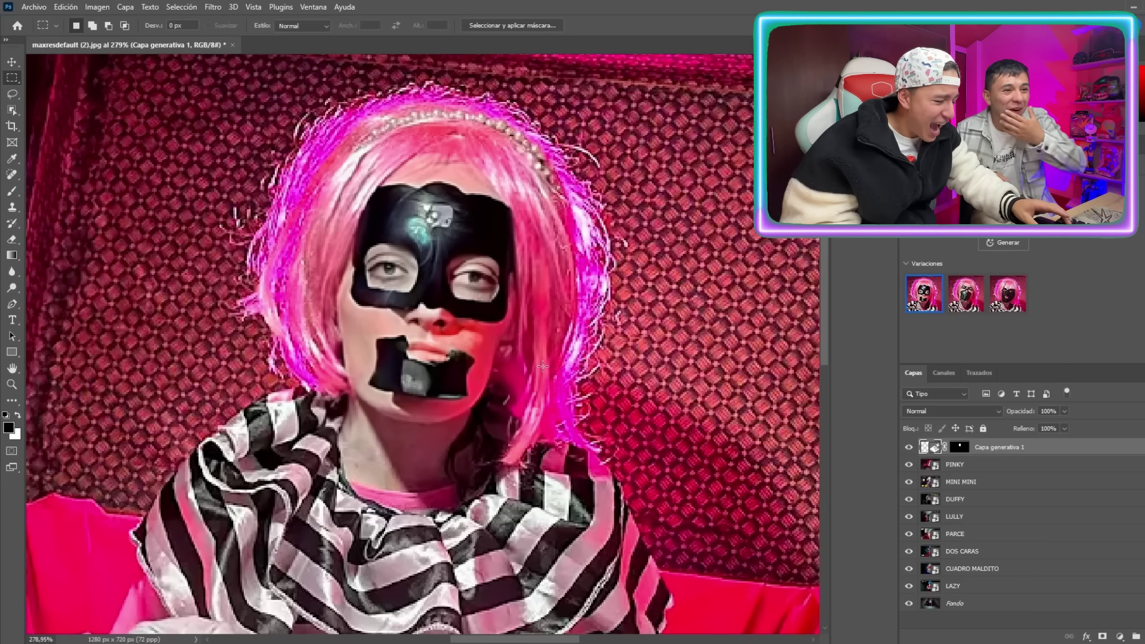
Step: View the second and then the third generated mask variation on the pink-haired clown, with more of the scene in view
key("z")
scroll(542, 365, "down", 3)
scroll(519, 335, "up", 2)
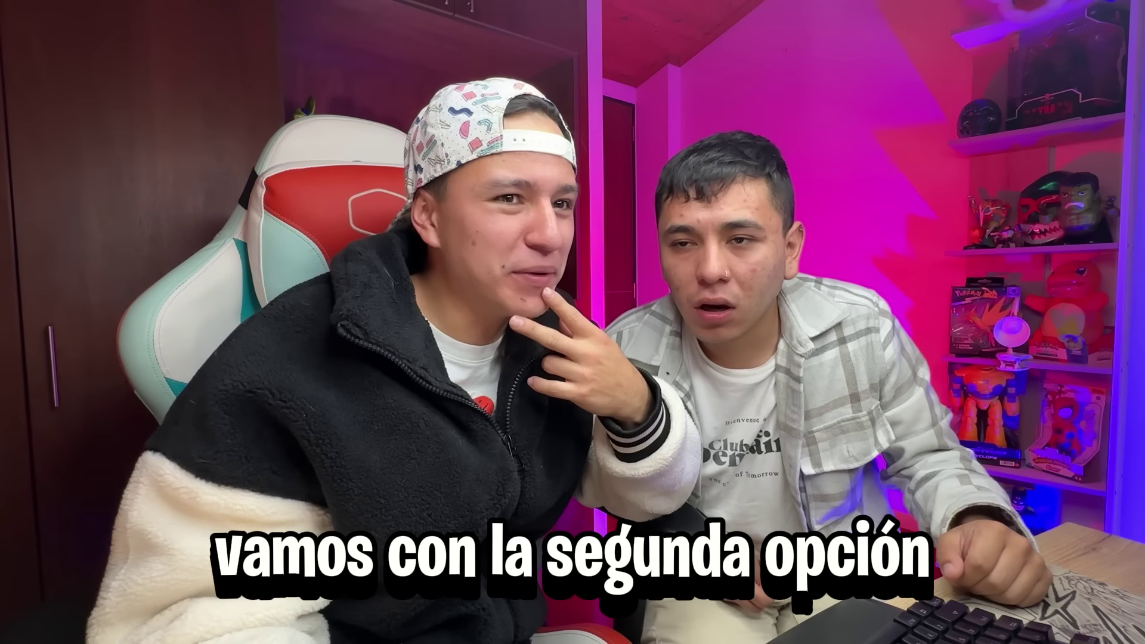
left_click(973, 308)
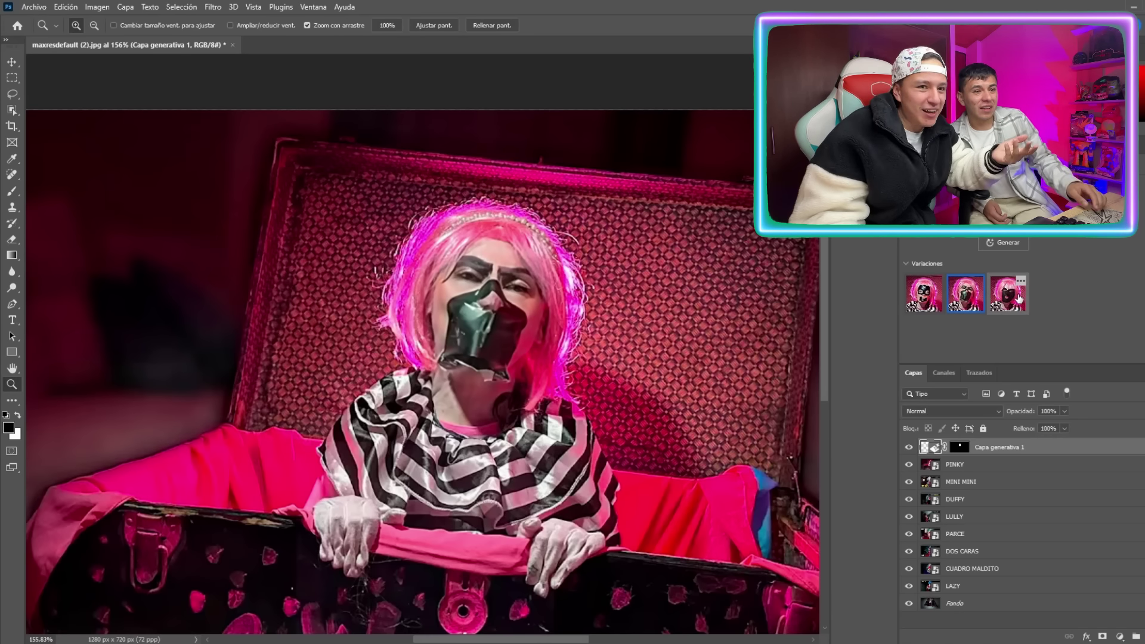
left_click(1019, 299)
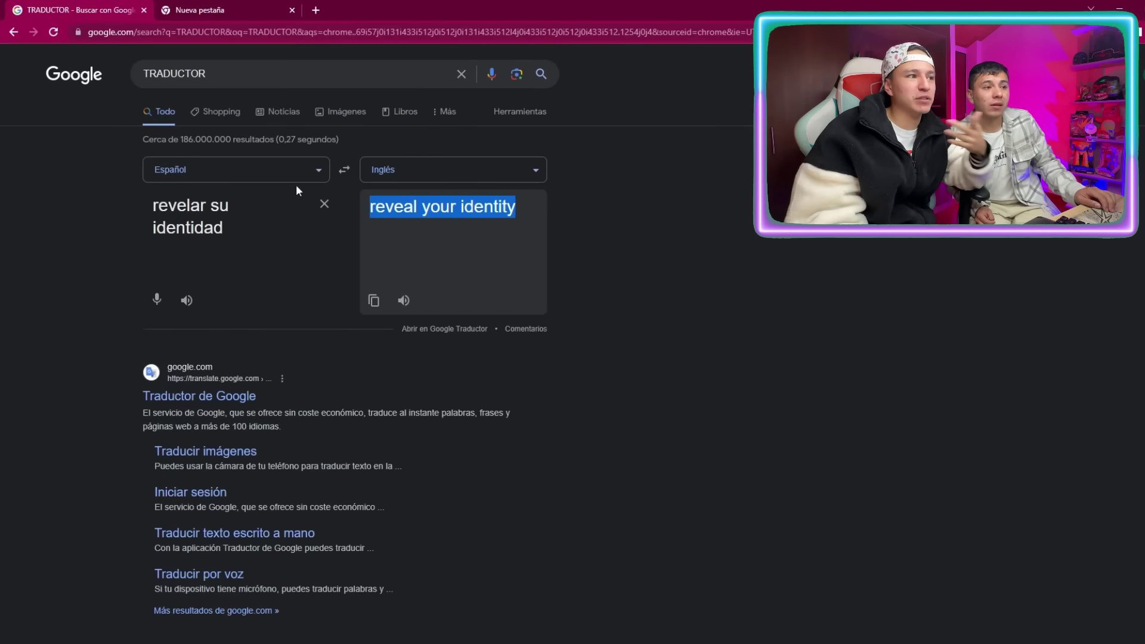
Step: Switch to the browser translator, translate "quitale el maquillaje" into English, and generate new face variations in Photoshop from the translated prompt
triple_click(289, 217)
key("BackSpace")
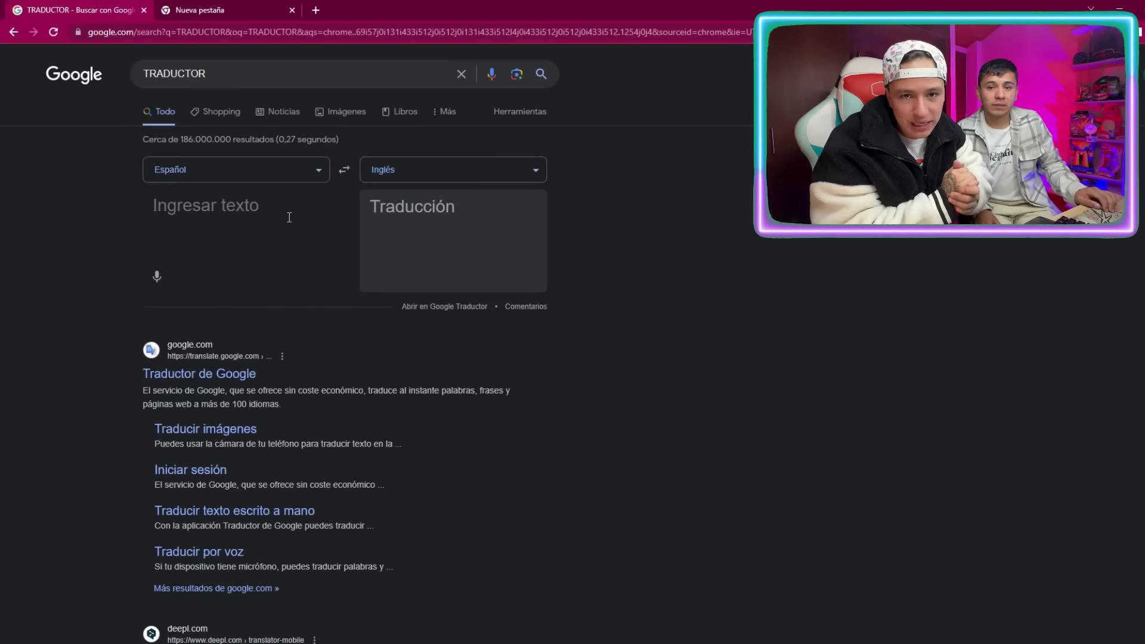
type("q")
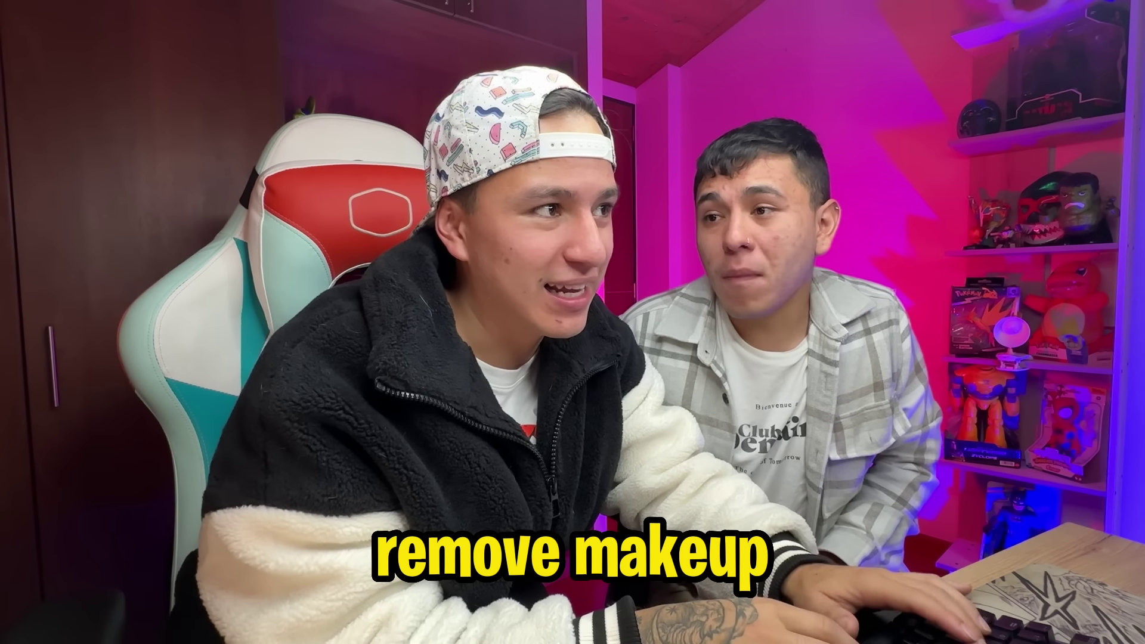
type("uitale ")
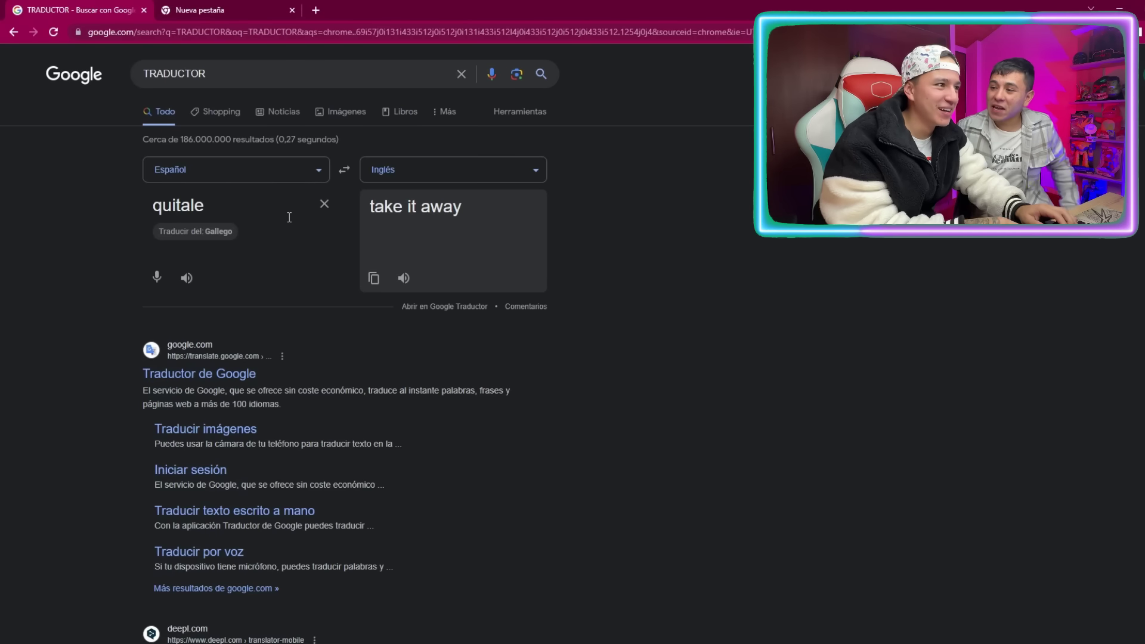
type("el maquillaje")
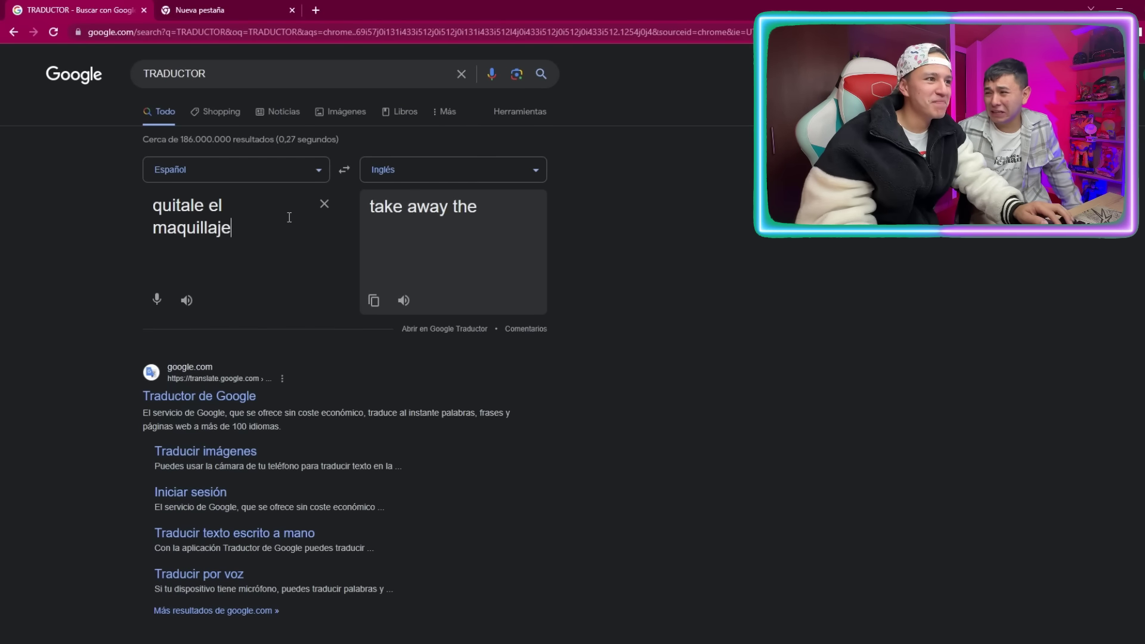
left_click_drag(525, 209, 380, 216)
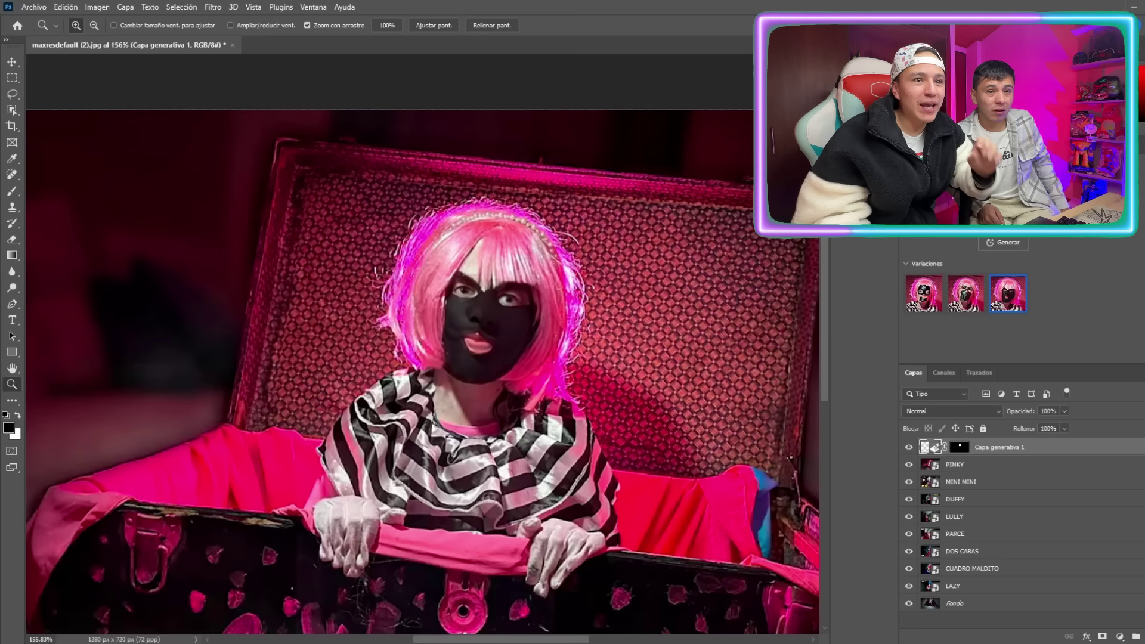
left_click(1001, 243)
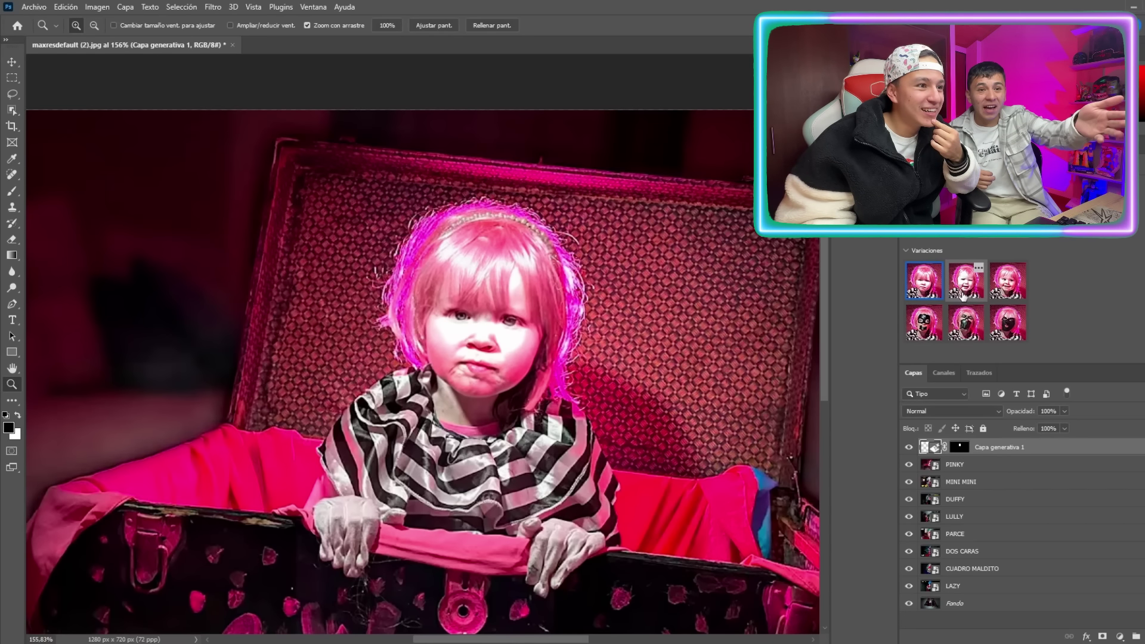
Step: Compare the three new child-face variations of Capa generativa 1, close up and in the full scene, finishing on the first one
left_click(960, 294)
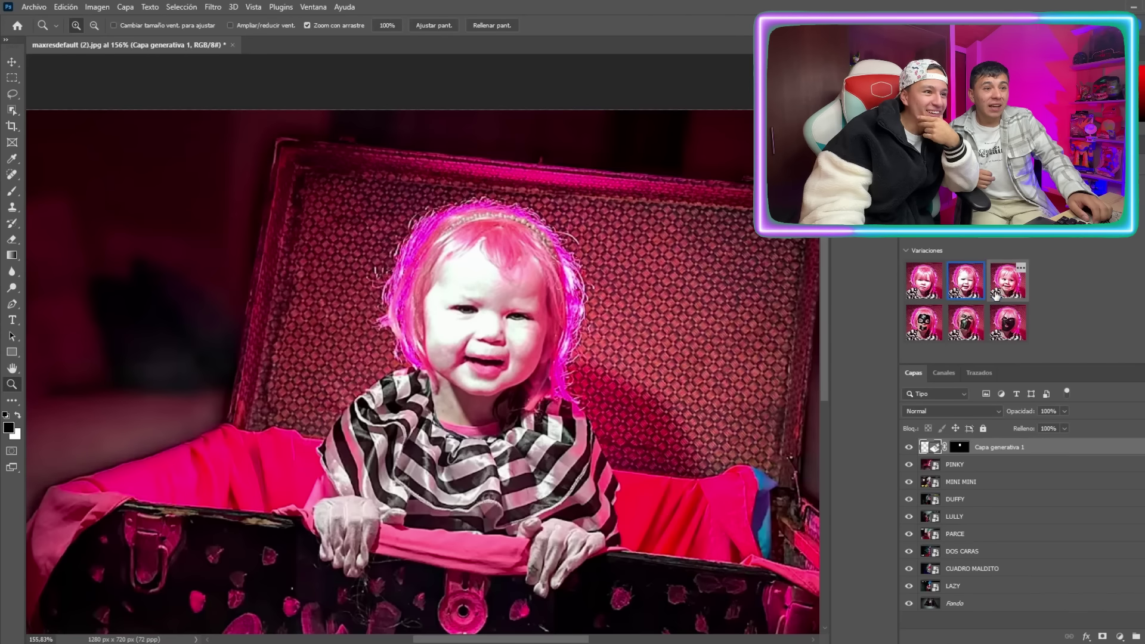
left_click(994, 296)
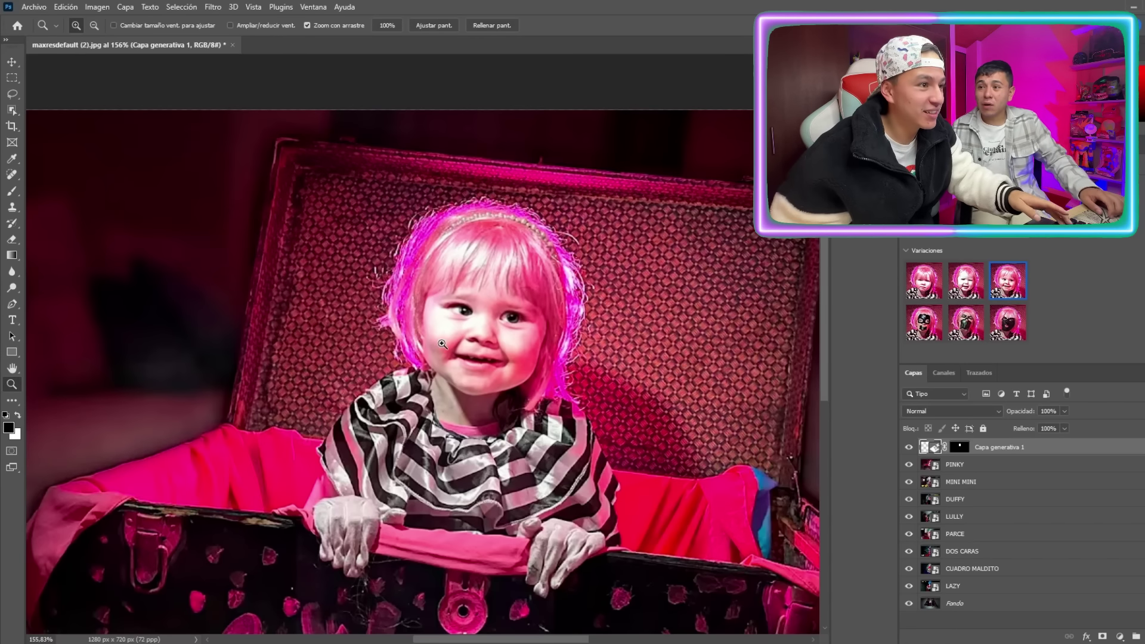
scroll(442, 344, "down", 5)
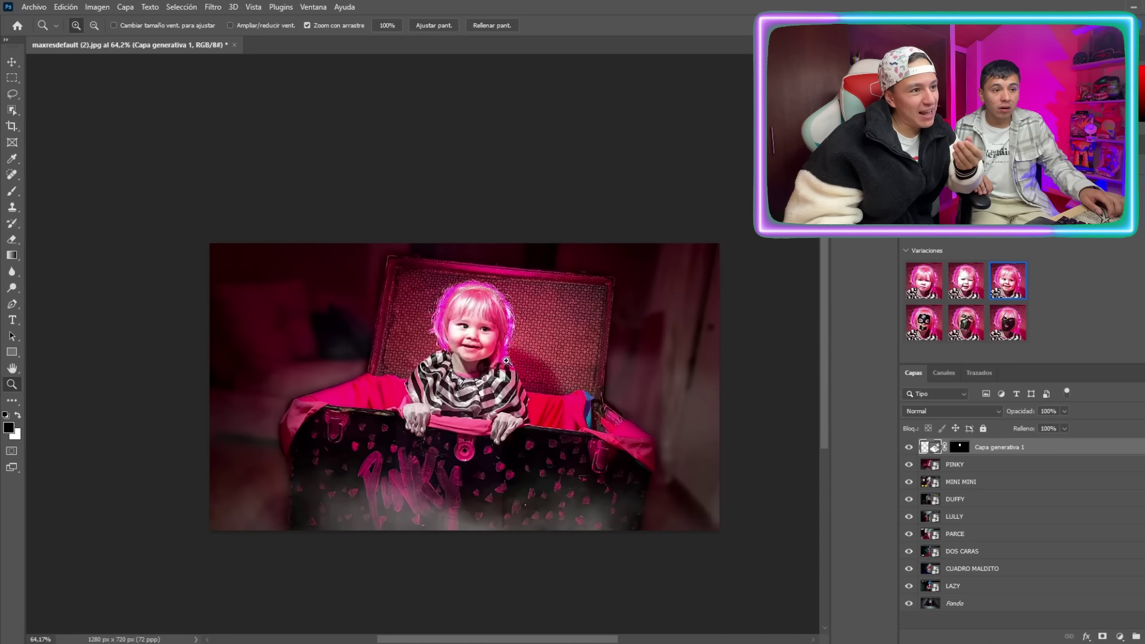
scroll(506, 361, "up", 2)
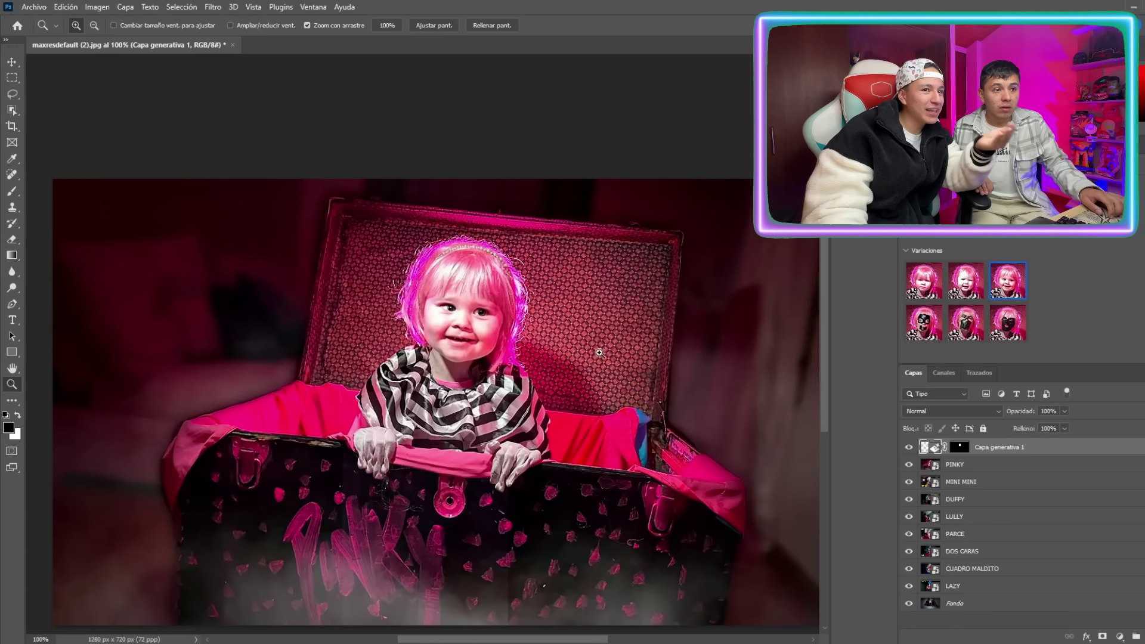
left_click(965, 280)
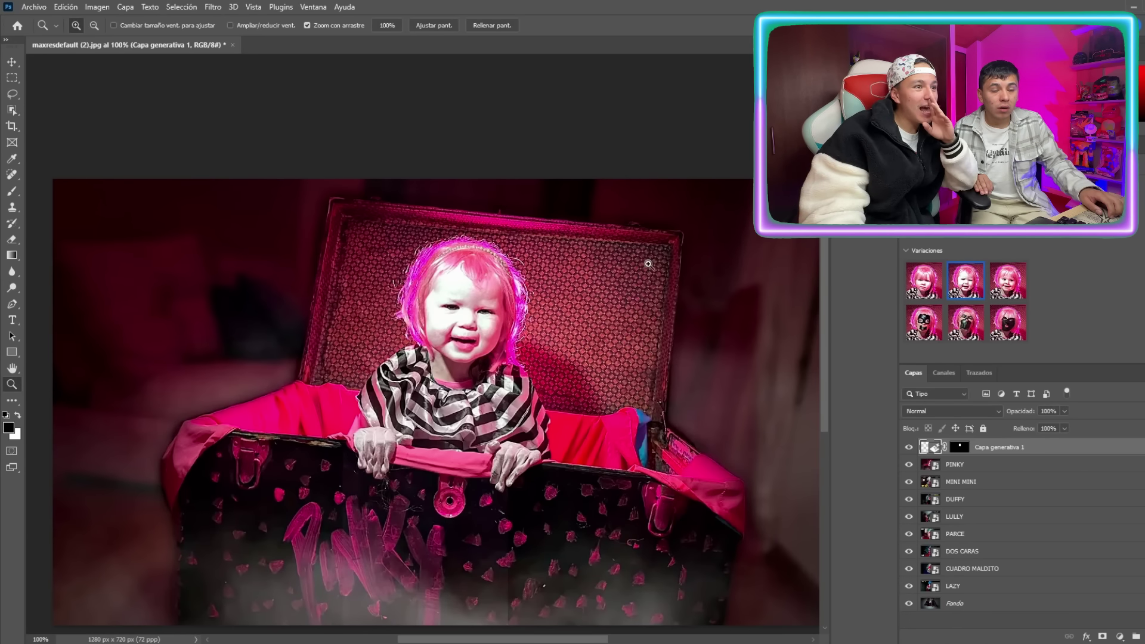
left_click_drag(458, 313, 519, 322)
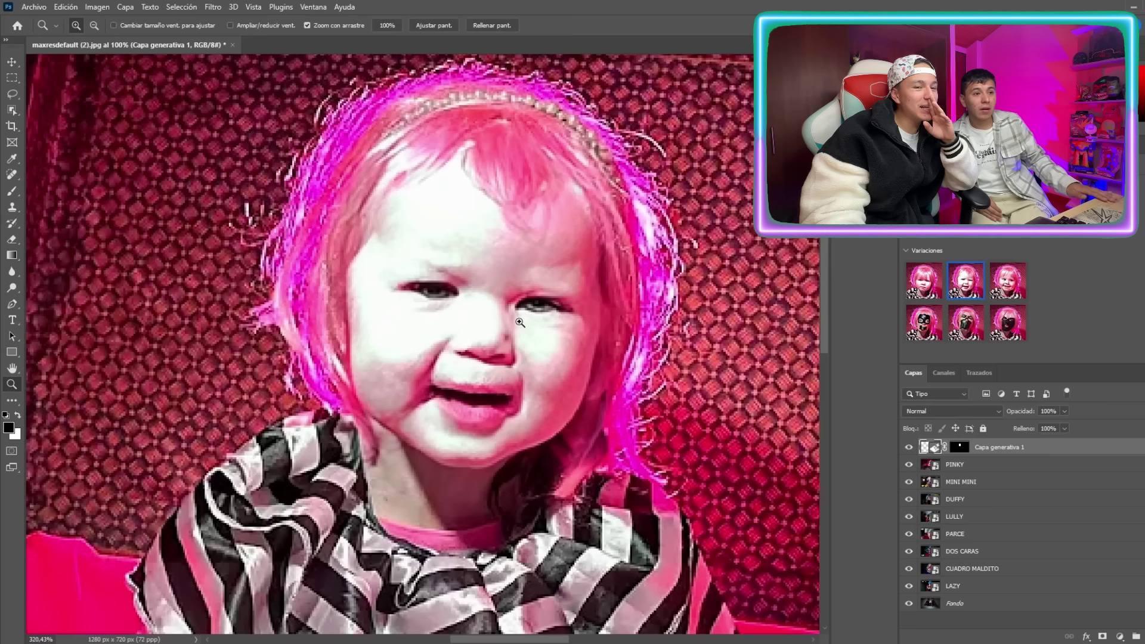
left_click(912, 291)
Step: Switch Capa generativa 1 off and on repeatedly to compare it with the original clown face, leaving the layer hidden
left_click(907, 448)
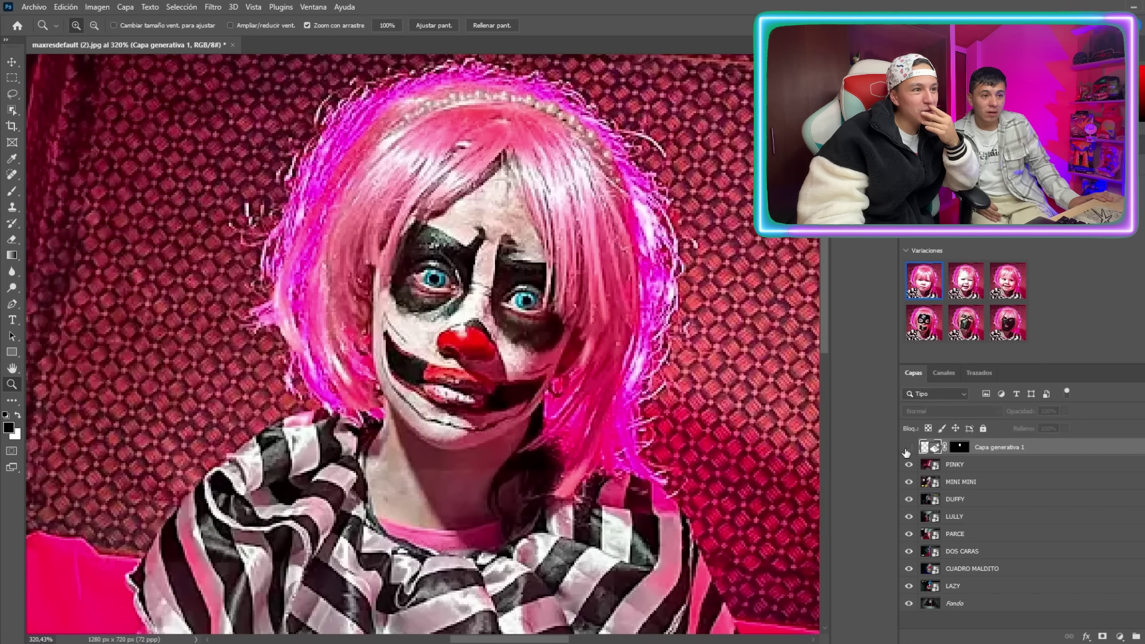
left_click(907, 448)
left_click(907, 447)
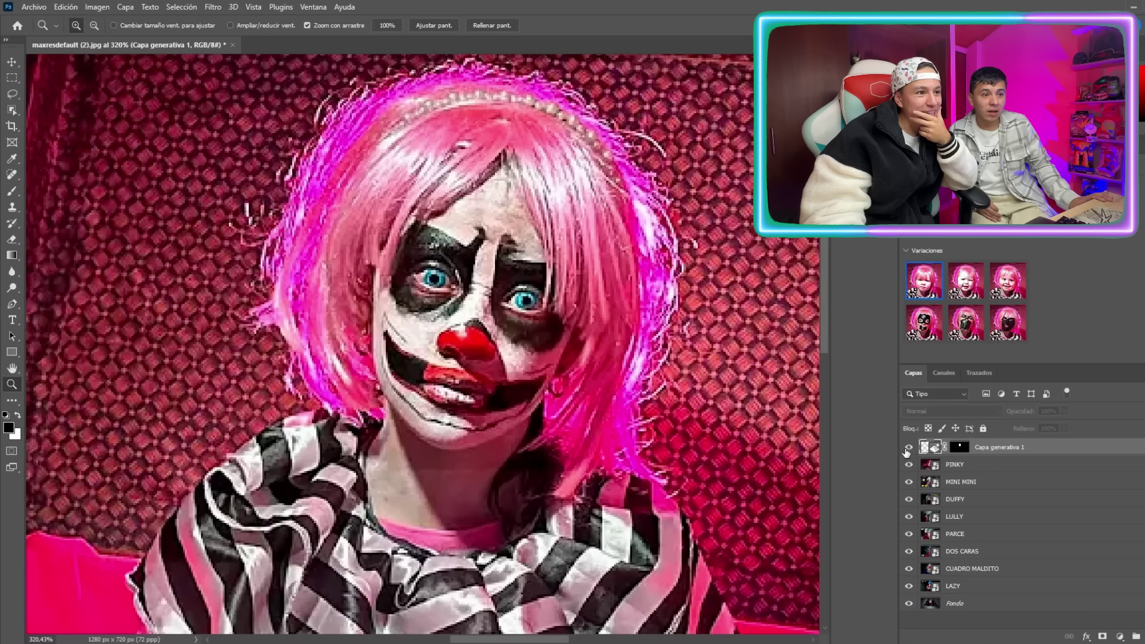
left_click(906, 448)
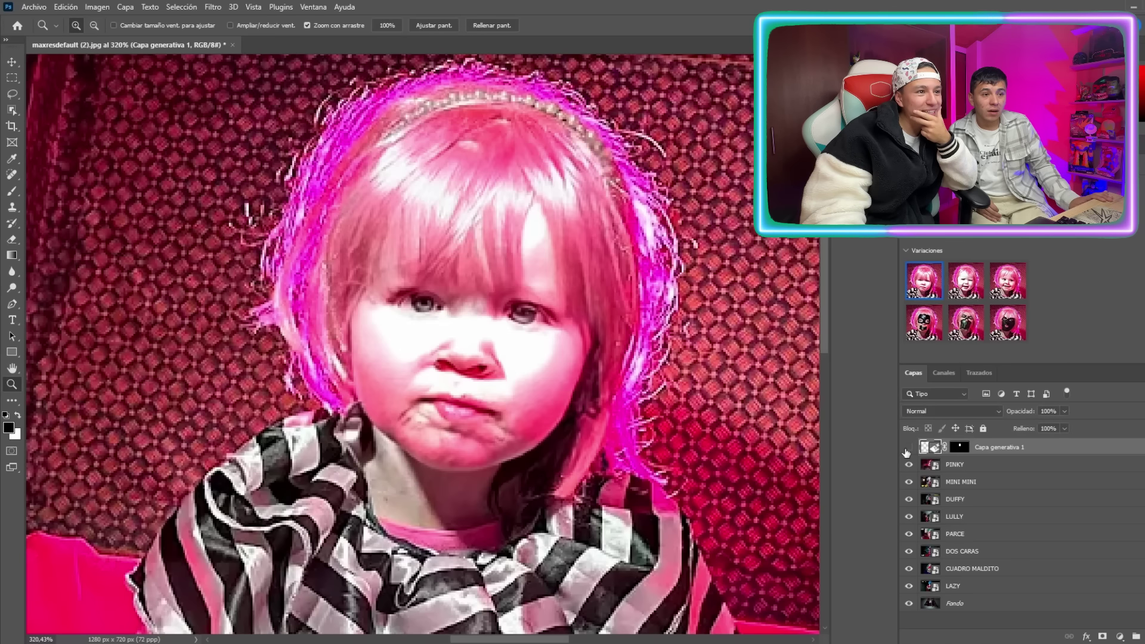
left_click(906, 448)
left_click(907, 448)
left_click(907, 448)
left_click(907, 448)
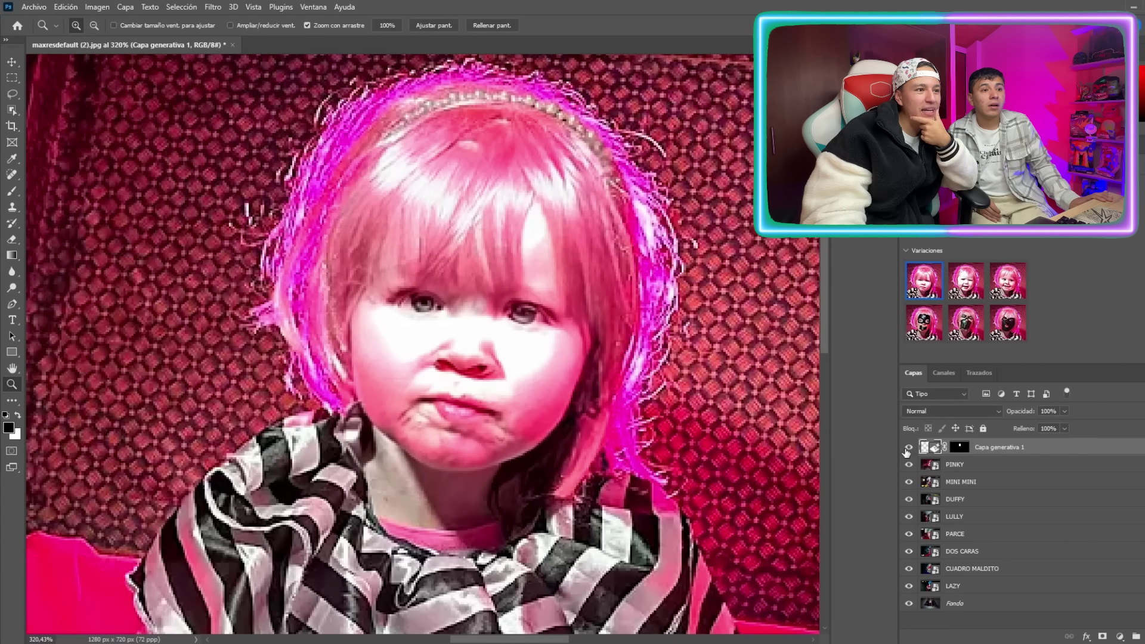
left_click(907, 447)
left_click(907, 448)
left_click(906, 448)
left_click(907, 448)
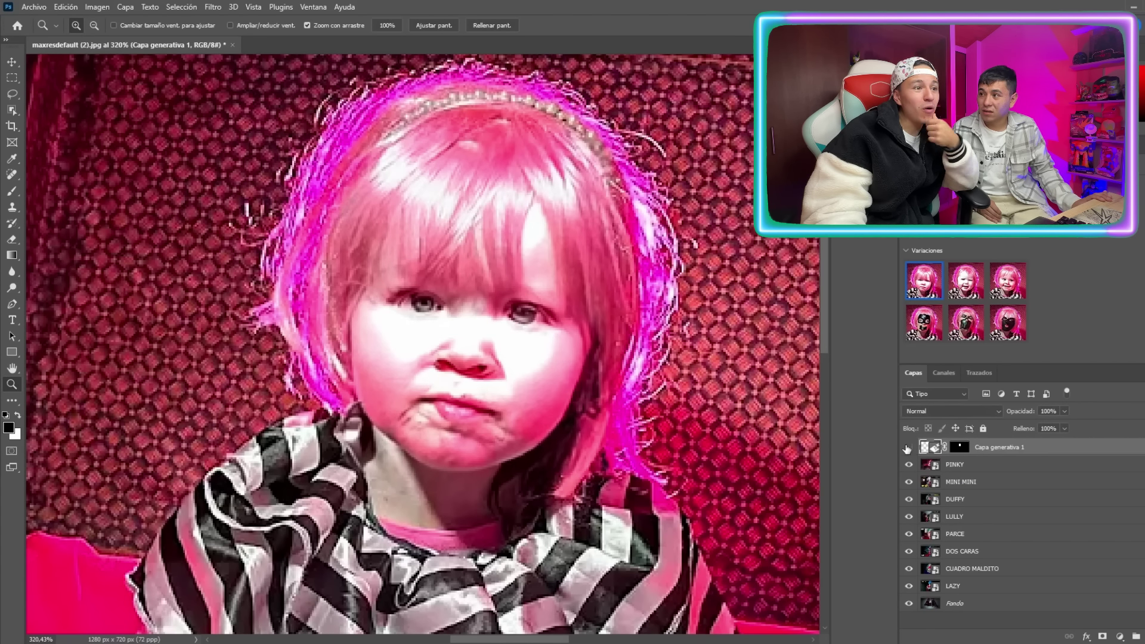
left_click(907, 448)
Step: Generate a fill over a rectangular selection around the clown's head with the prompt "get older", translated from "envejecer" in the browser
left_click(10, 79)
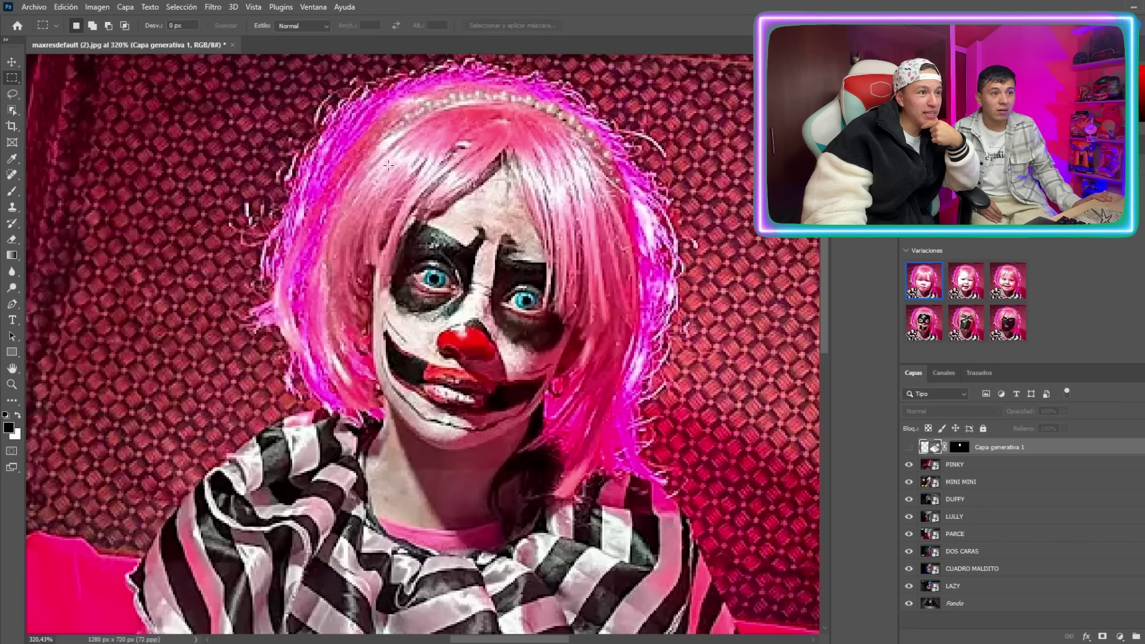
left_click_drag(384, 172, 581, 462)
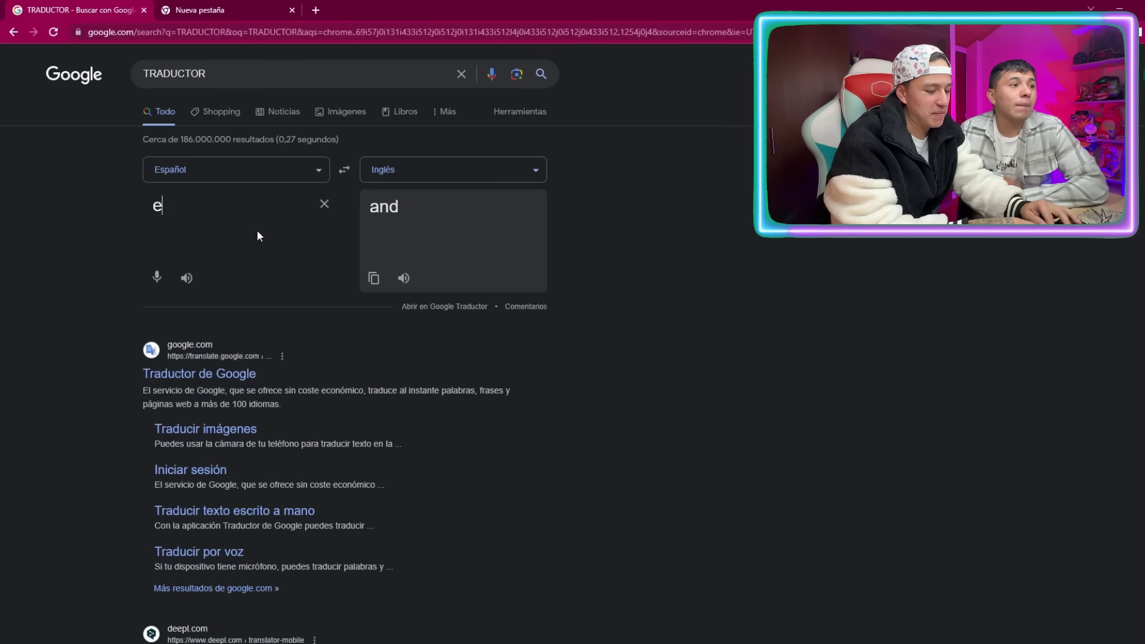
type("nvejecer")
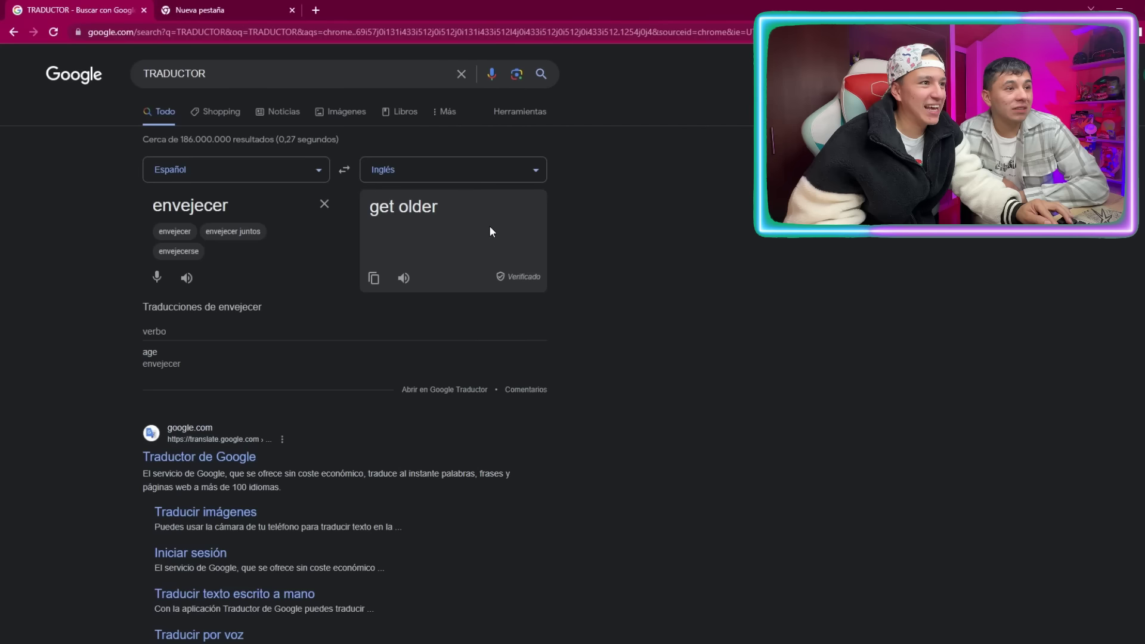
triple_click(410, 202)
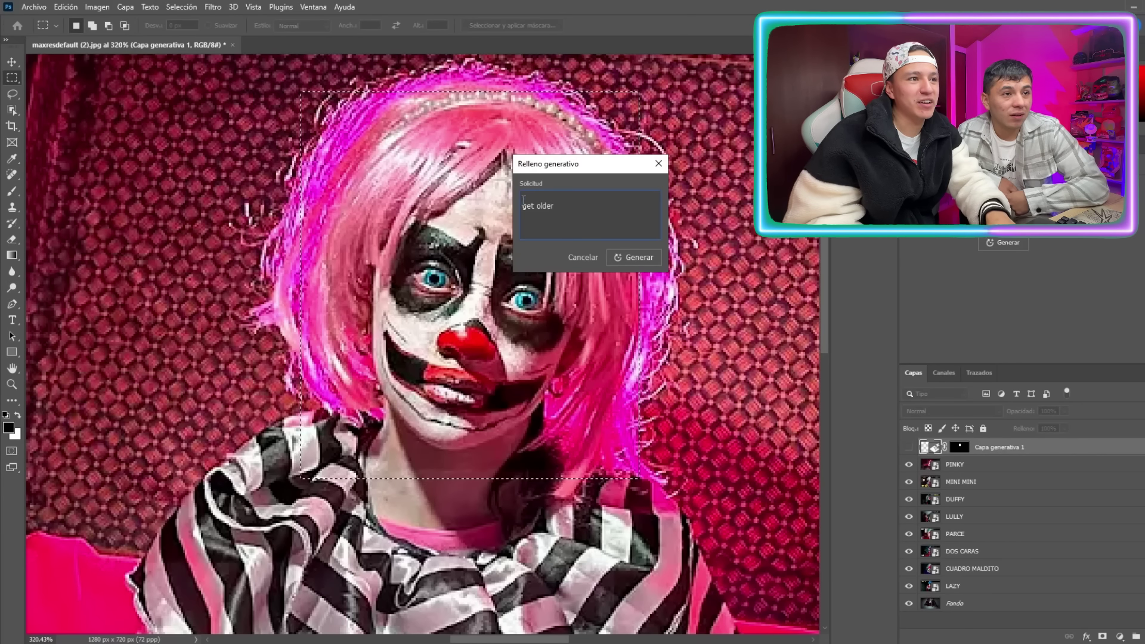
left_click(634, 263)
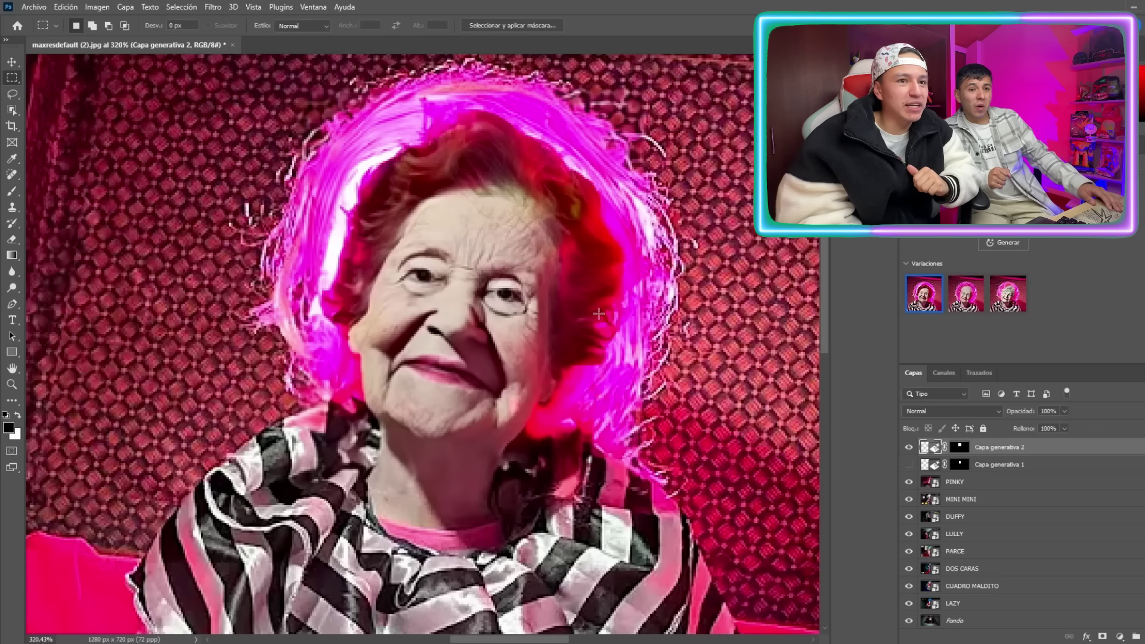
Step: Show the second elderly-face variation of Capa generativa 2 and examine it both close up and within the whole image
left_click(966, 307)
key("z")
left_click(555, 255, "alt")
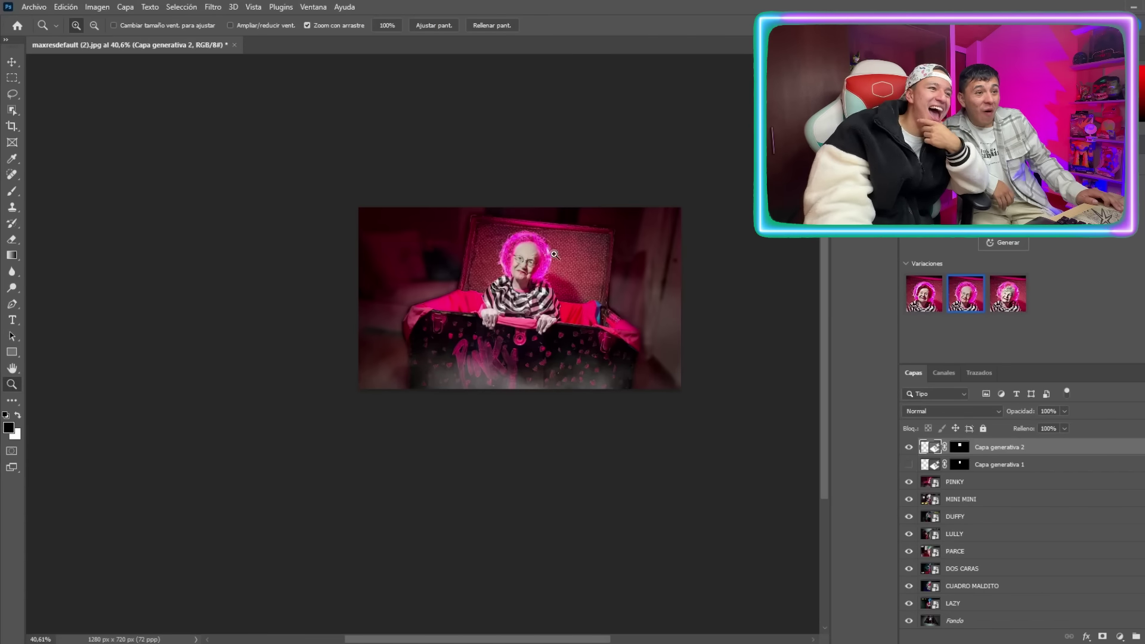
left_click_drag(555, 254, 521, 200)
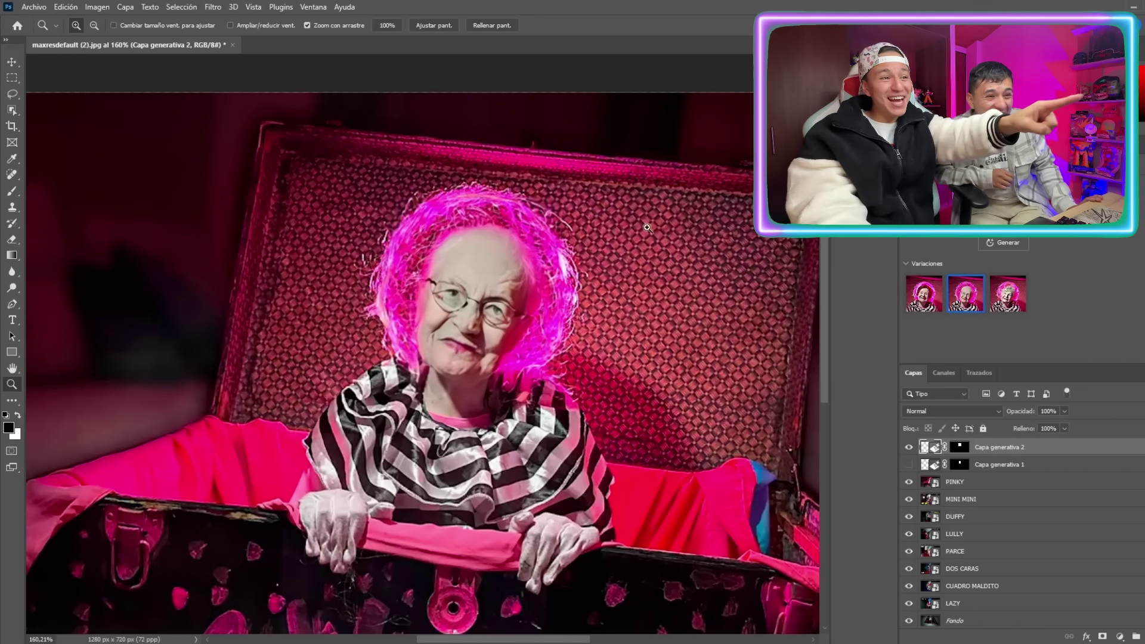
left_click_drag(561, 268, 606, 265)
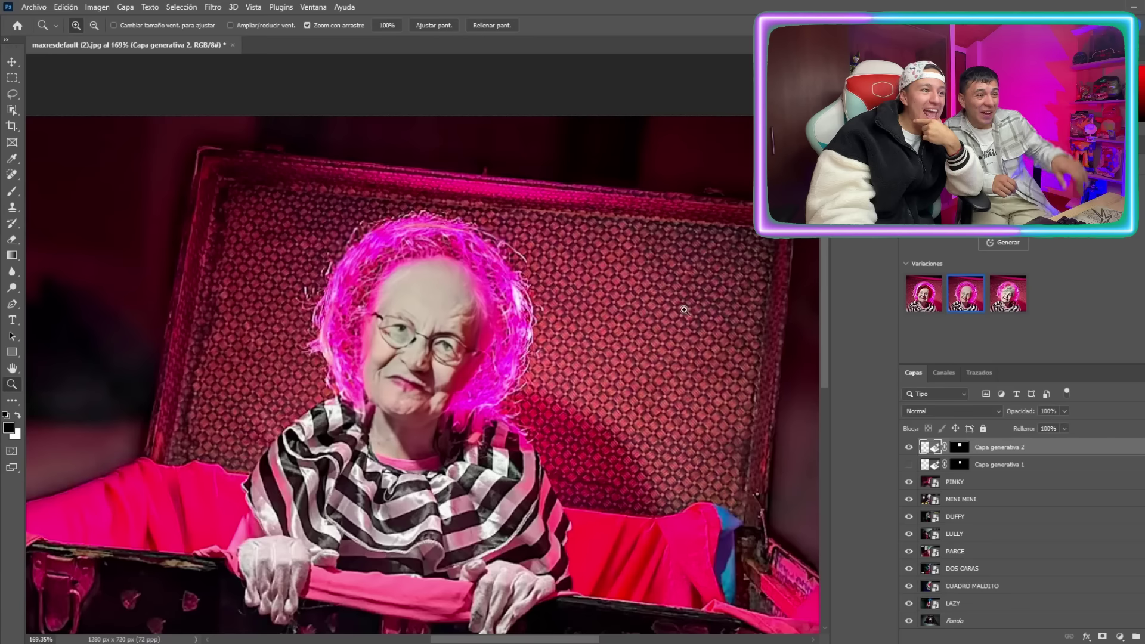
left_click_drag(572, 329, 541, 328)
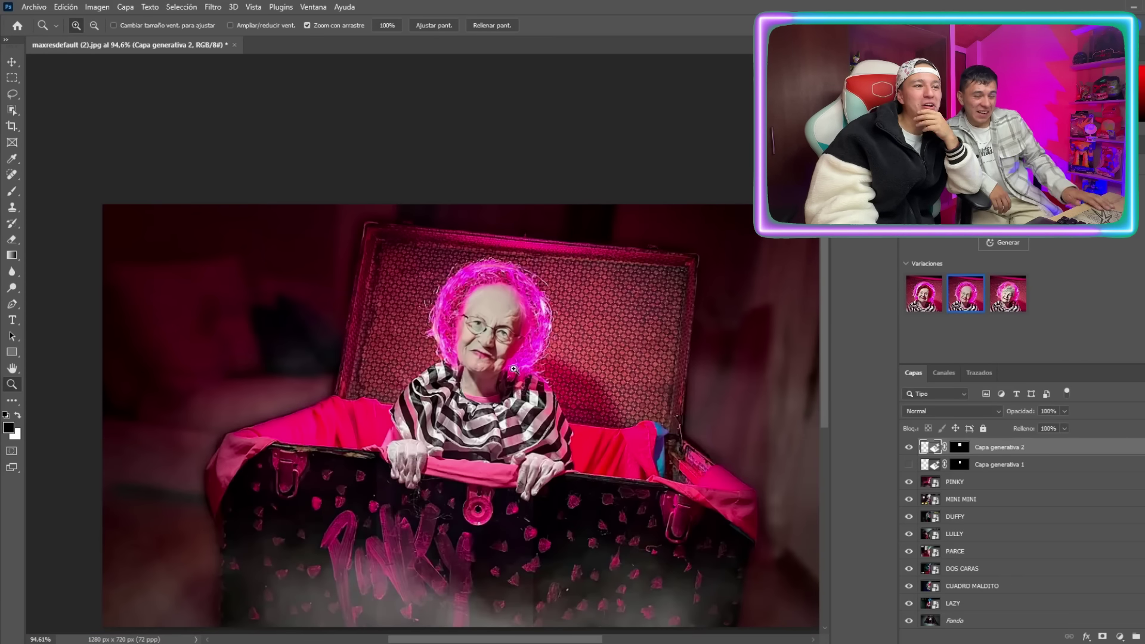
left_click_drag(540, 359, 579, 368)
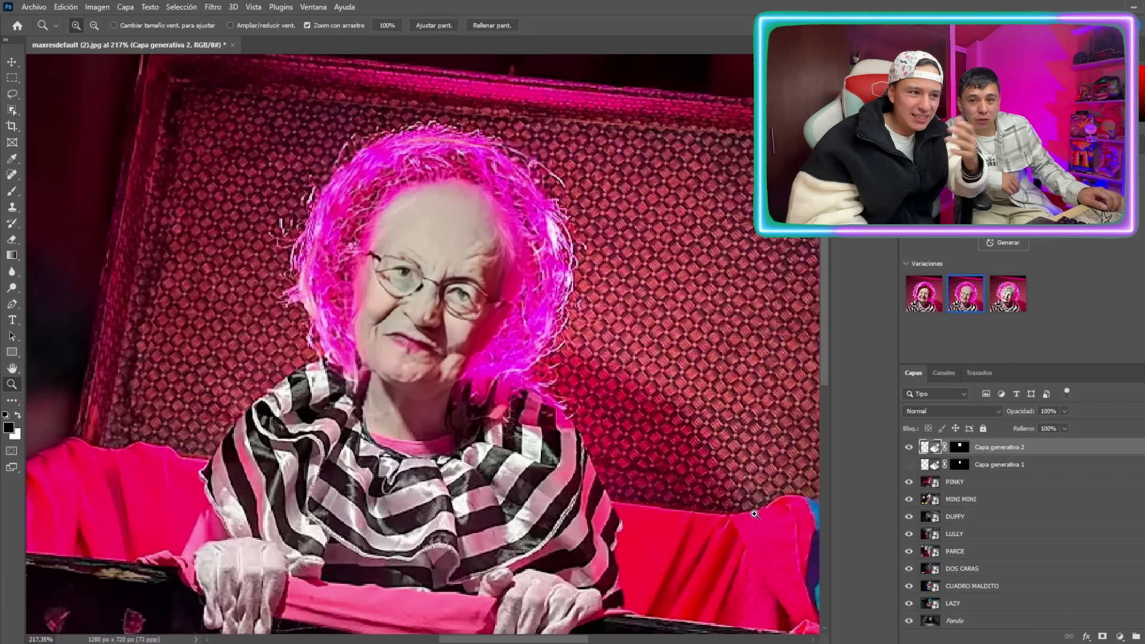
left_click_drag(632, 365, 516, 371)
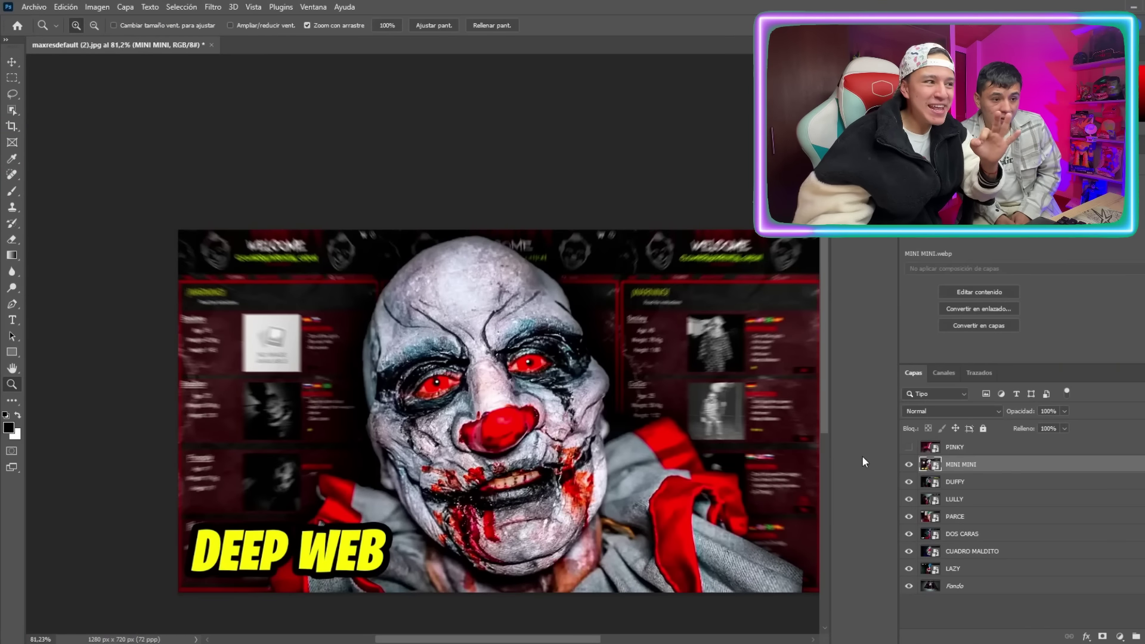
Step: Generate a fill over a rectangular selection around the MINI MINI clown's head with the prompt "remove make up"
left_click(13, 80)
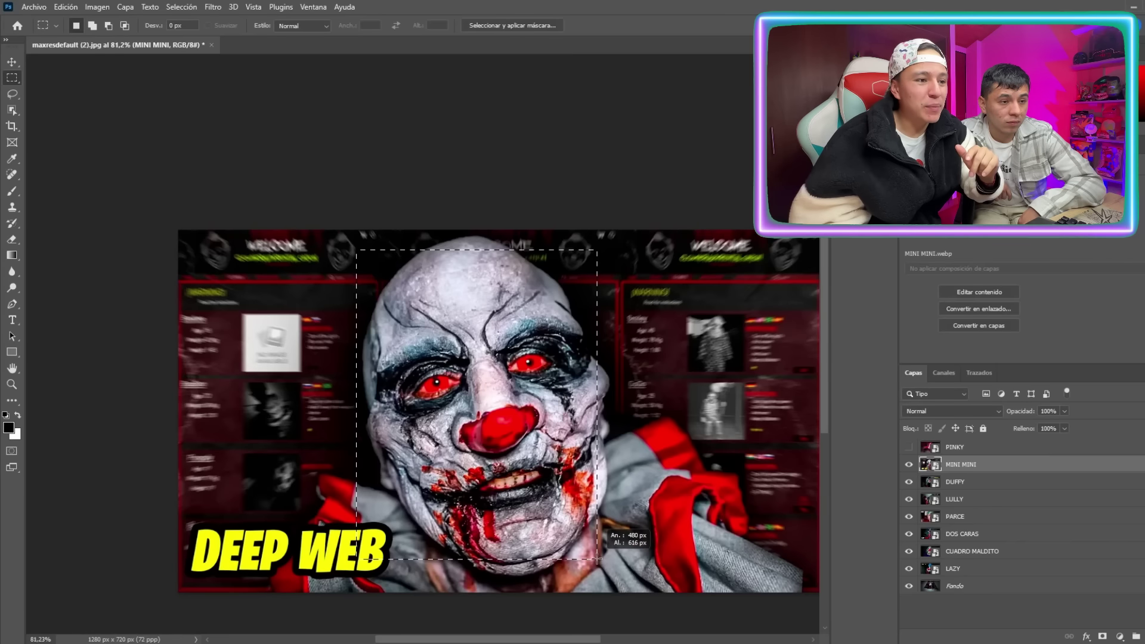
left_click_drag(614, 551, 621, 571)
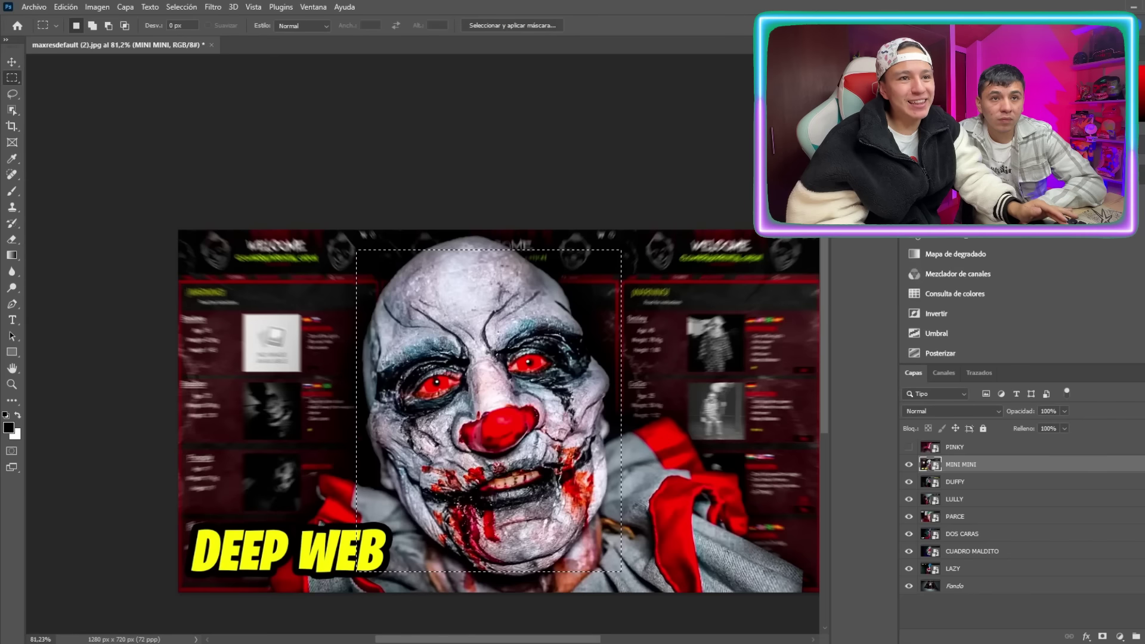
right_click(515, 358)
left_click(592, 538)
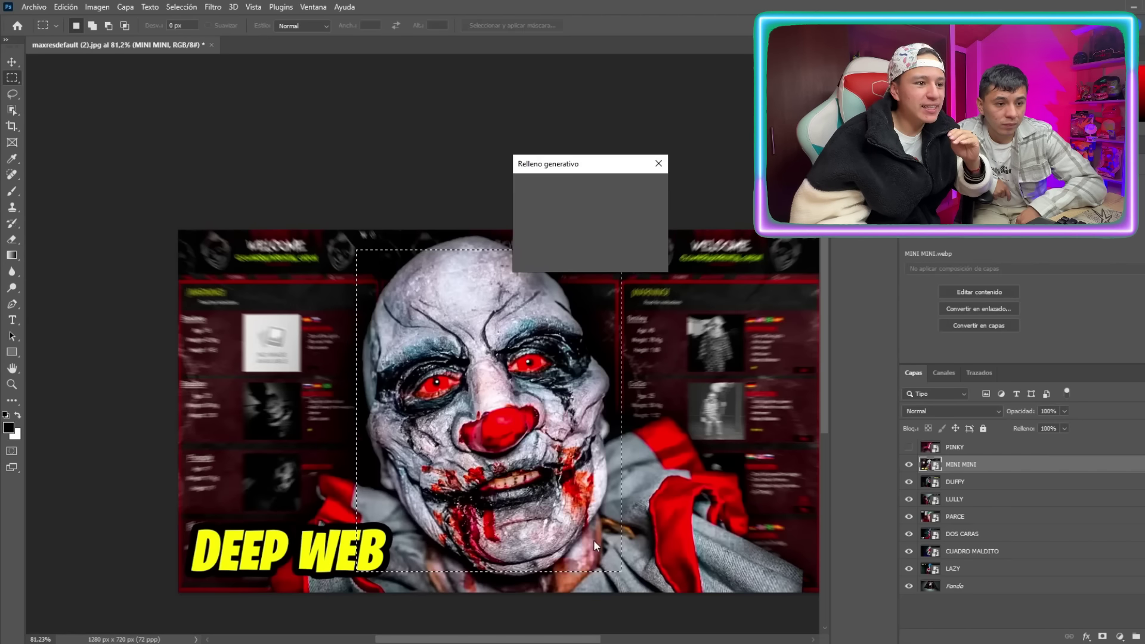
type("remove ")
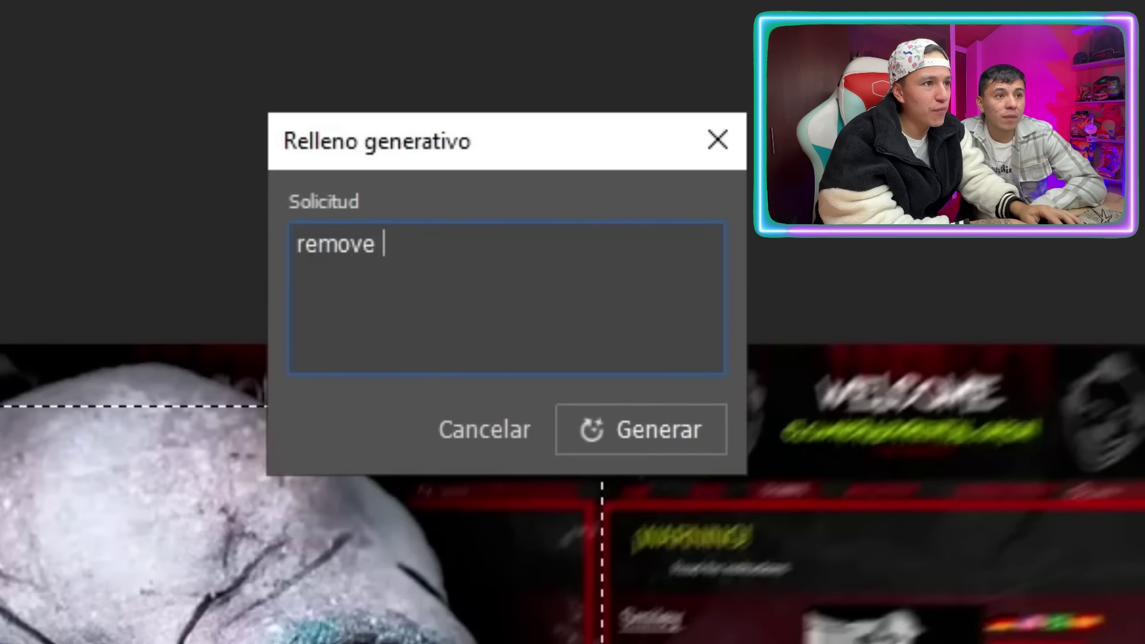
type("make u")
type("p")
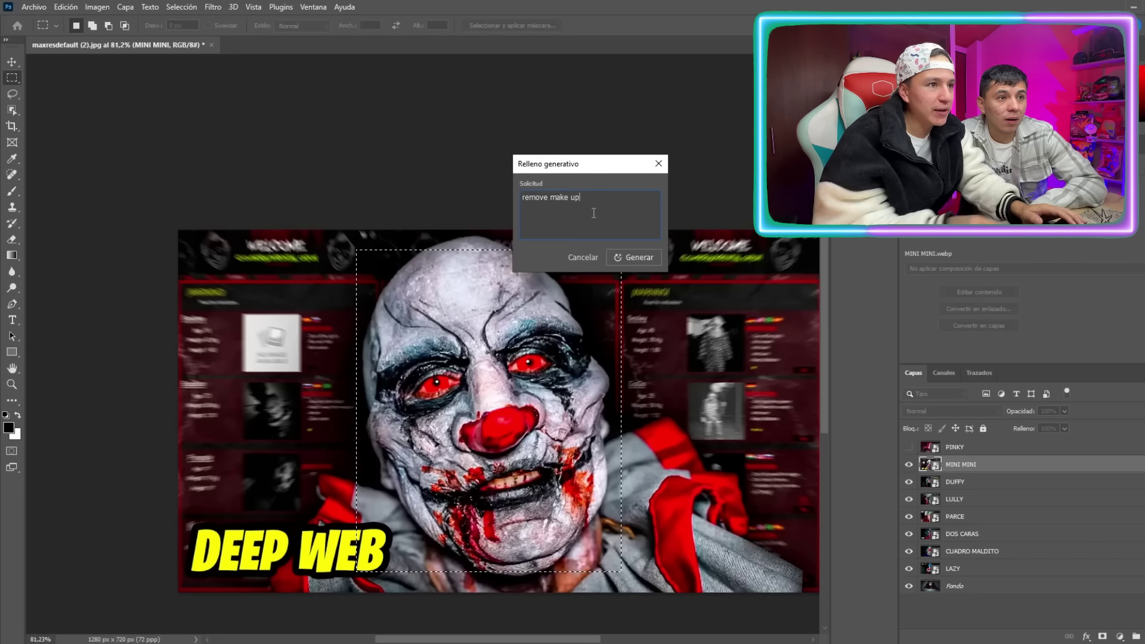
left_click(631, 257)
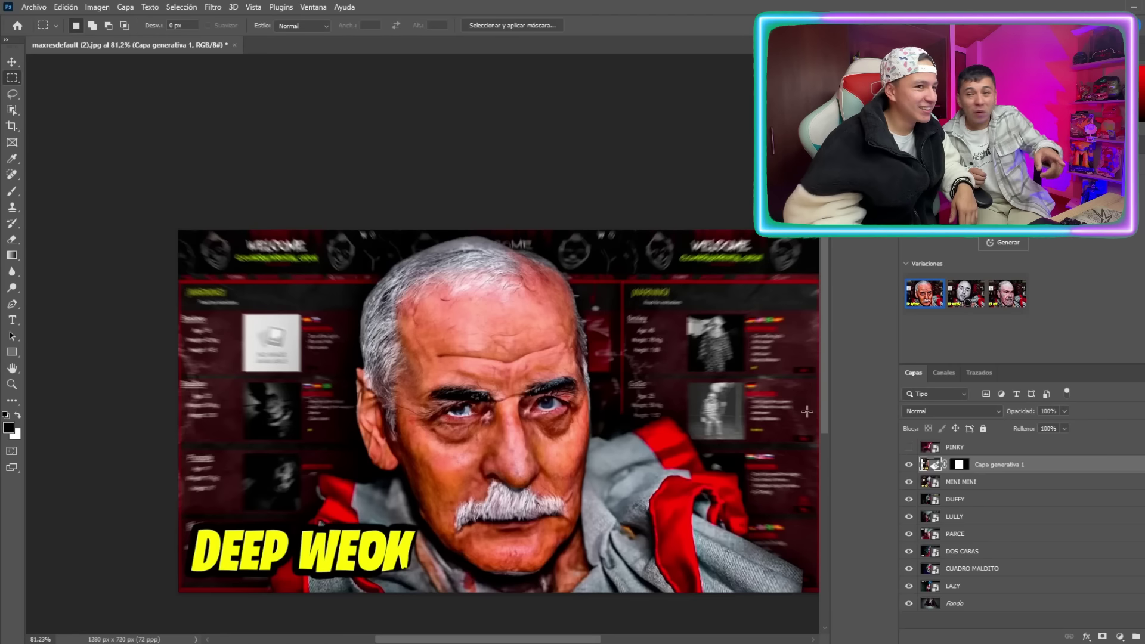
Step: Compare the first and second unmasked-face variations of Capa generativa 1, finishing on the second one
left_click(976, 299)
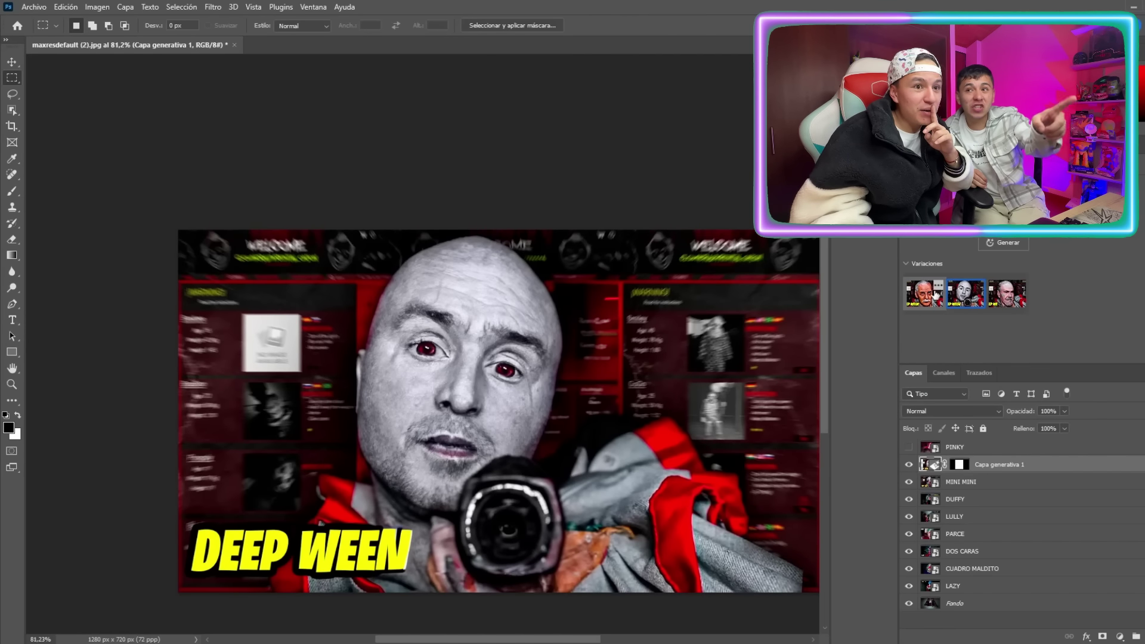
left_click(935, 294)
left_click(966, 303)
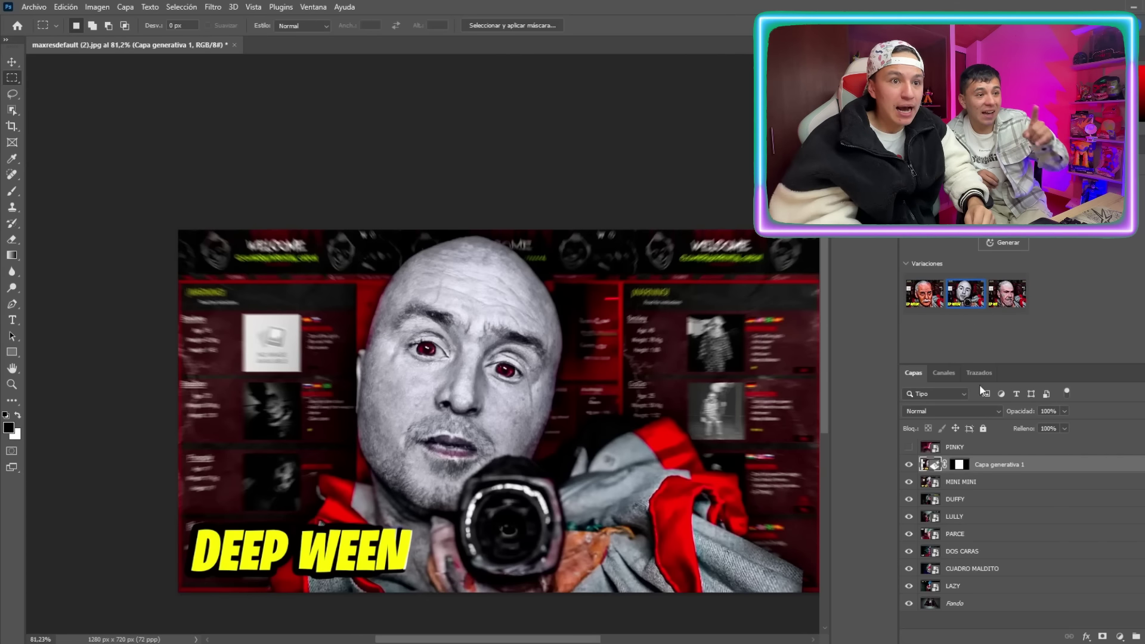
Step: Switch Capa generativa 1 off and on repeatedly to compare the second variation with the original clown face, leaving the layer visible
left_click(909, 465)
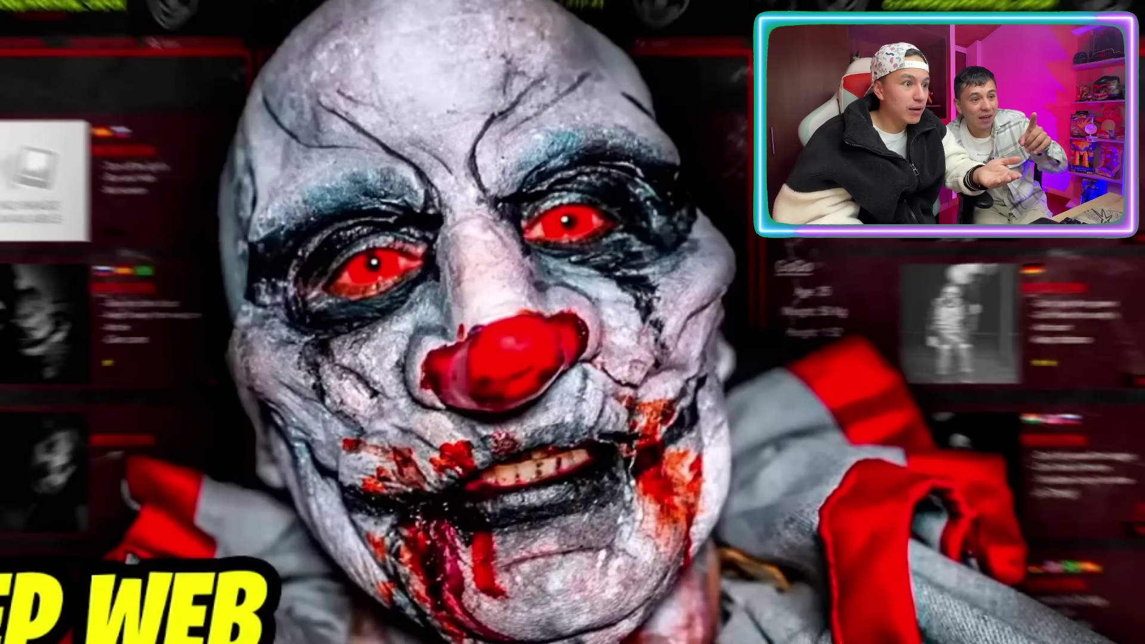
left_click(909, 466)
left_click(909, 465)
left_click(909, 466)
left_click(909, 465)
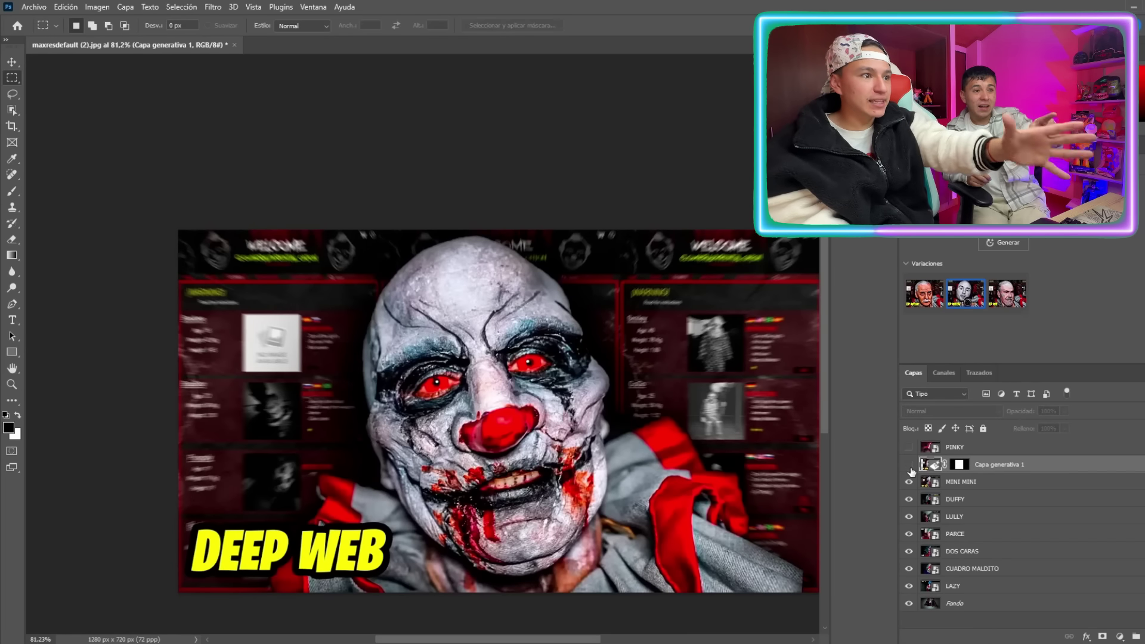
left_click(909, 465)
left_click(909, 466)
left_click(910, 466)
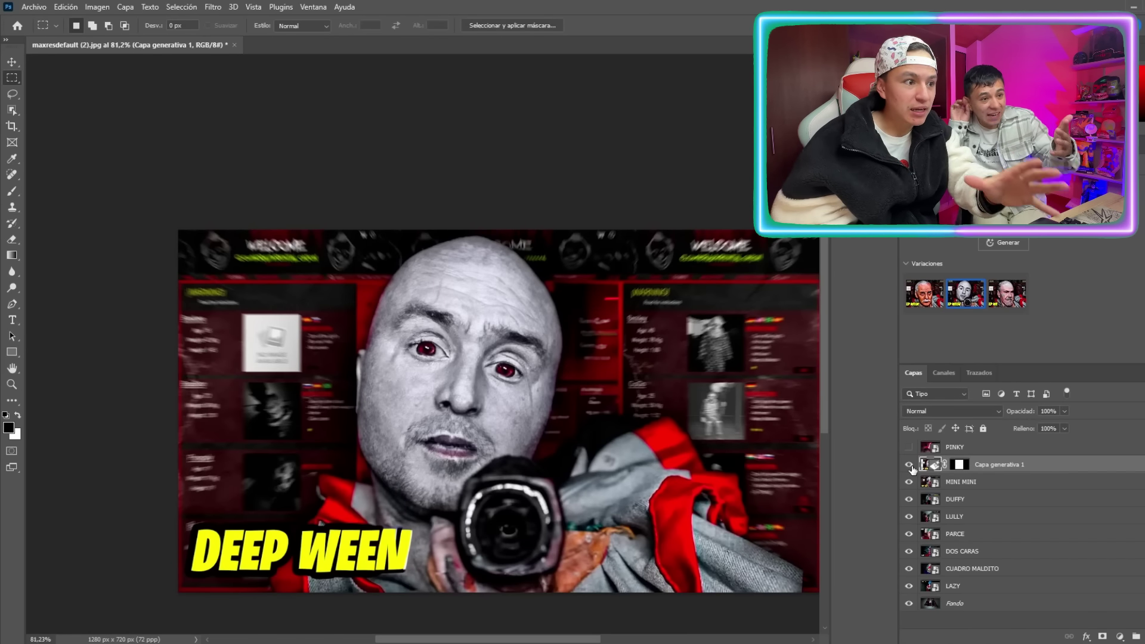
left_click(909, 465)
left_click(909, 467)
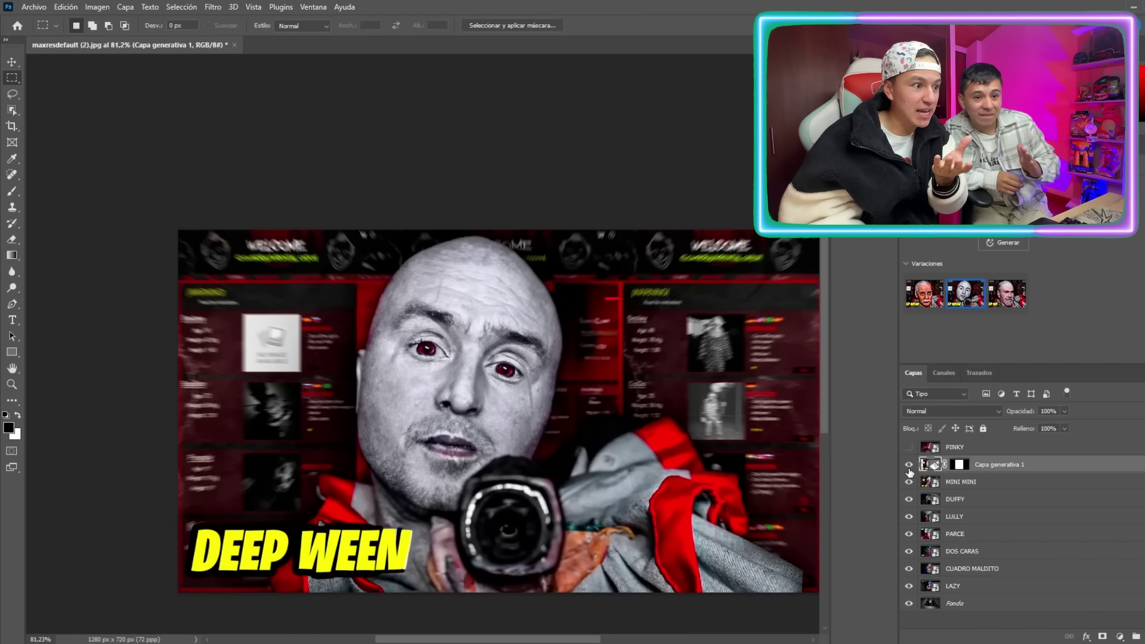
left_click(909, 466)
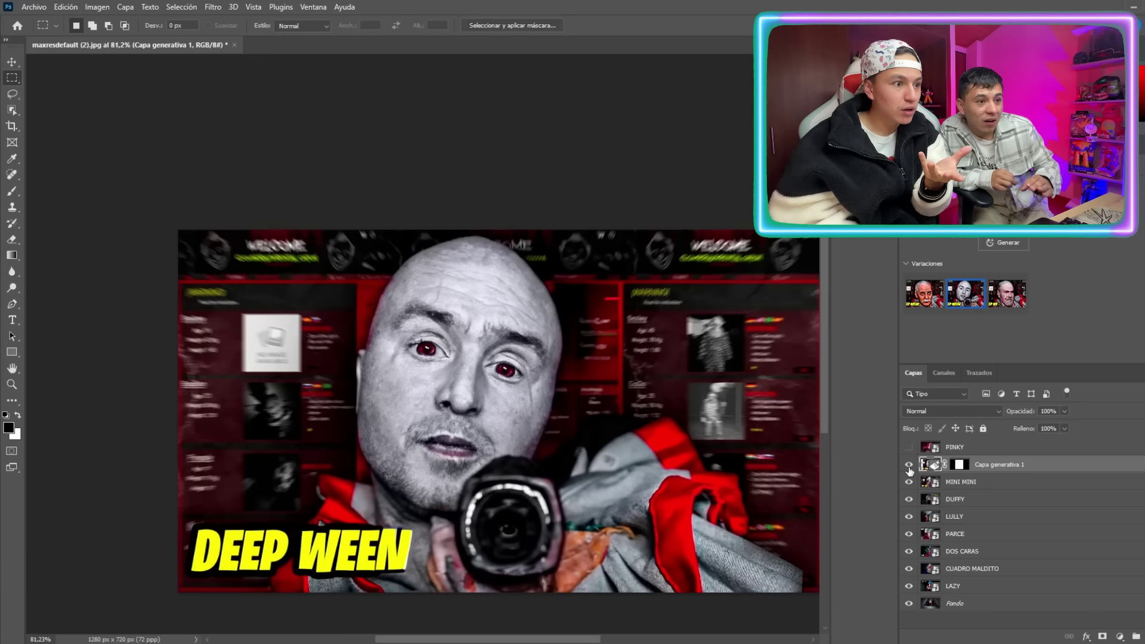
left_click(909, 467)
left_click(909, 466)
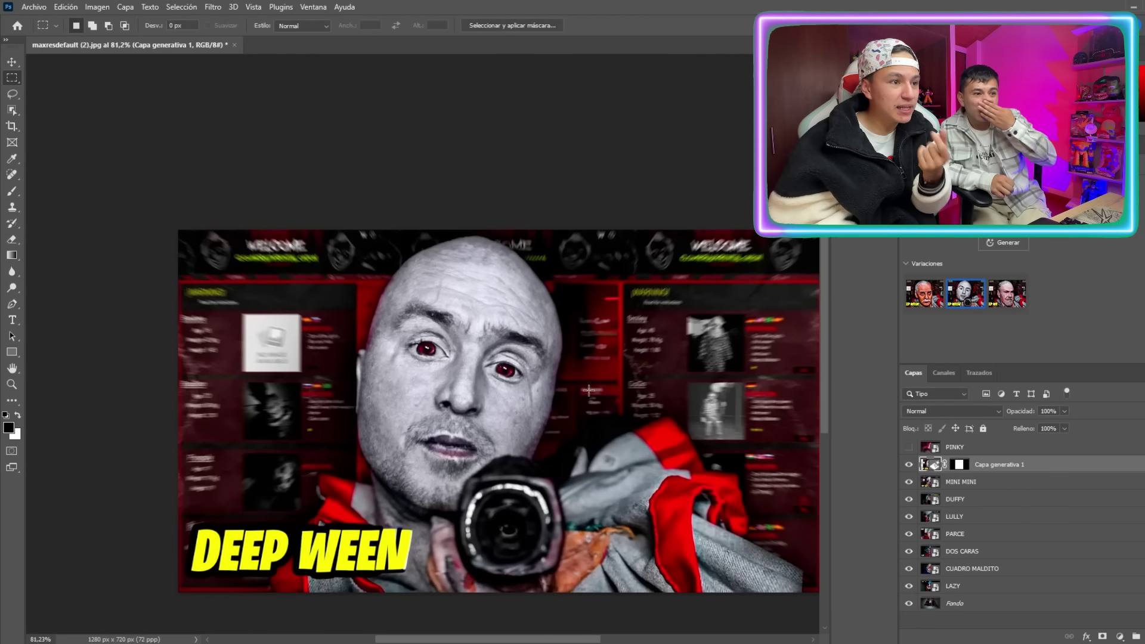
left_click(908, 467)
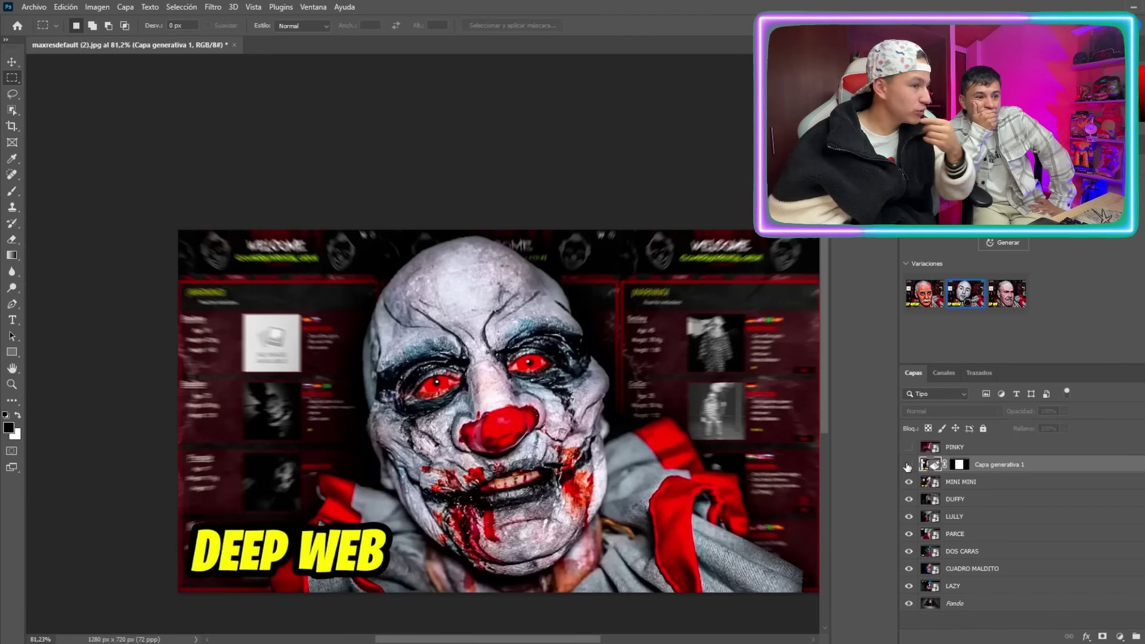
left_click(908, 467)
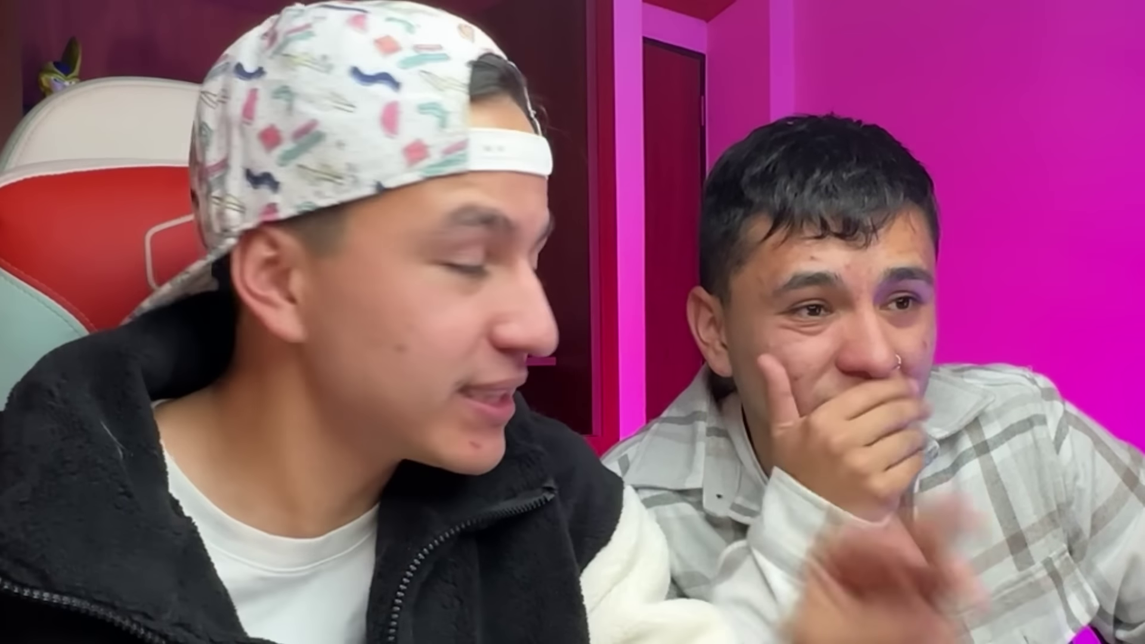
Step: View the third face variation, return to the second one and delete Capa generativa 1
mouse_move(1016, 304)
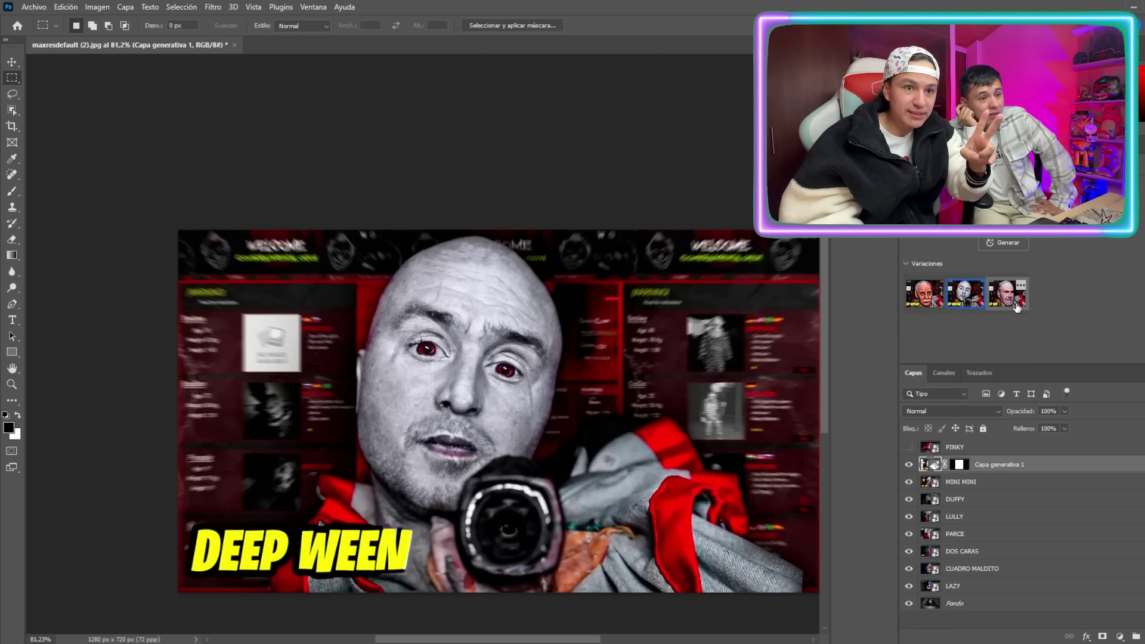
left_click(1013, 298)
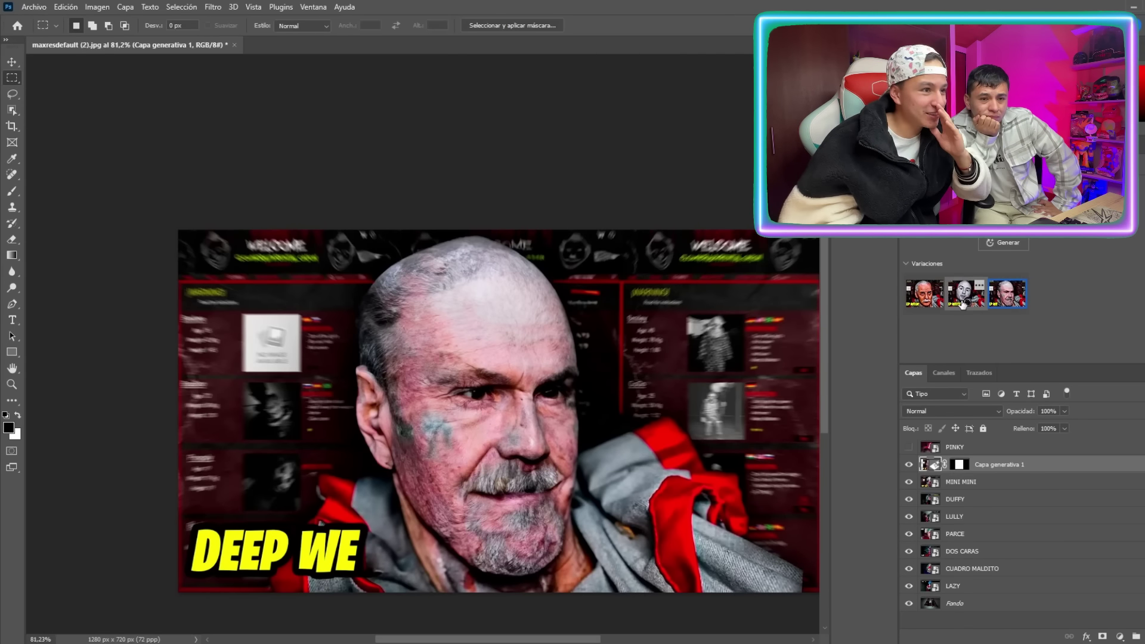
left_click(965, 293)
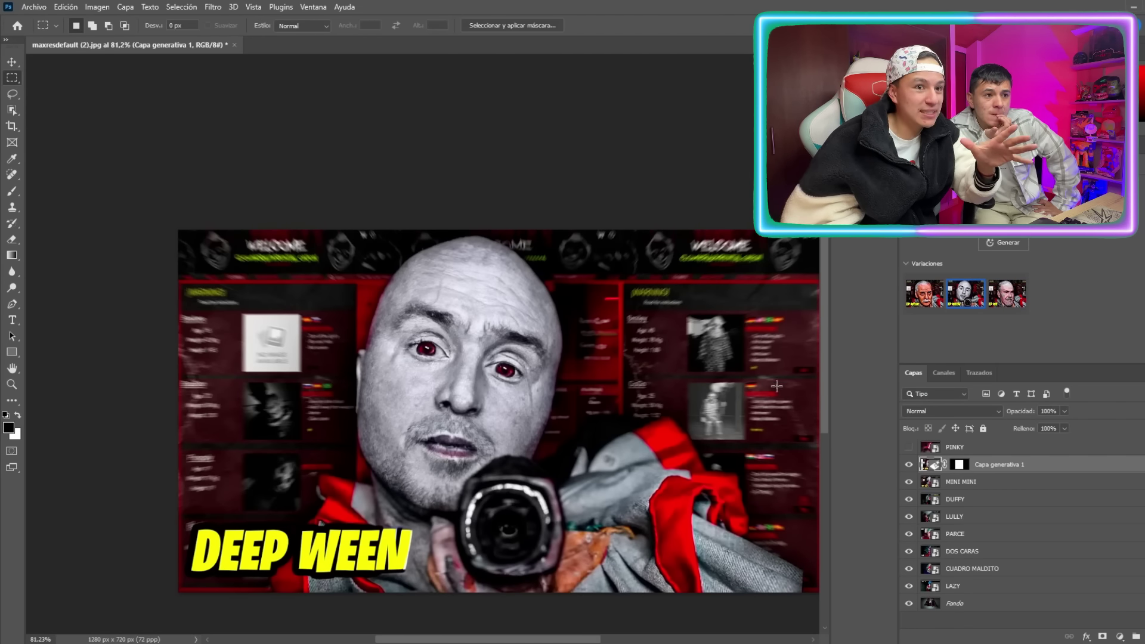
key("Delete")
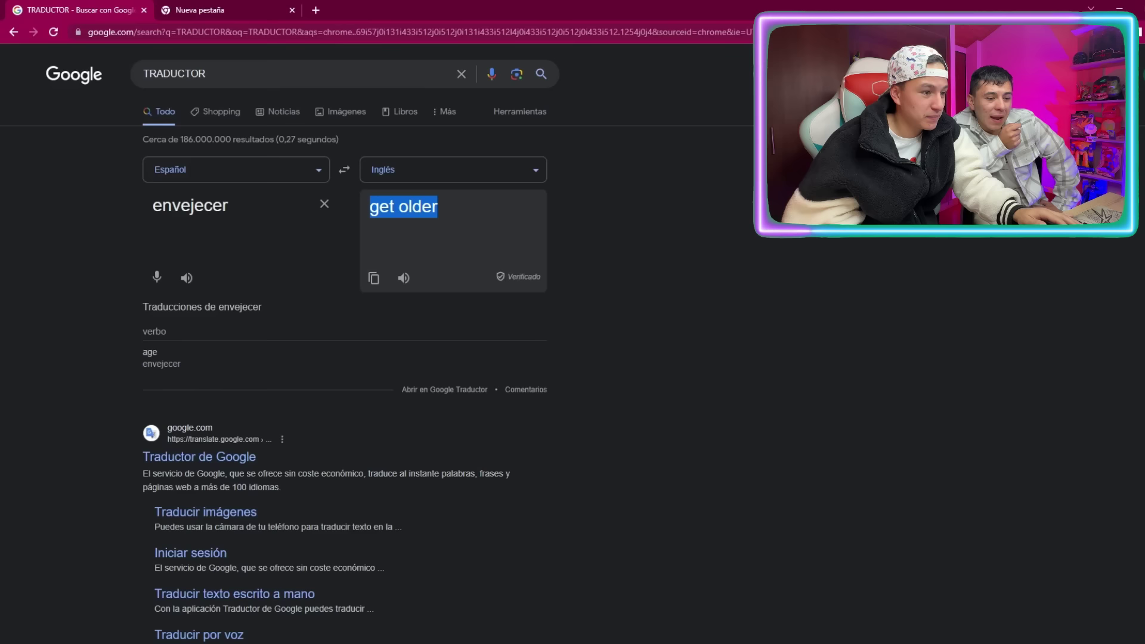
Step: Generate a fill over a rectangular selection across the top of the clown's head with the prompt "place hair", translated from "colocar pelo" in the browser
triple_click(244, 209)
type("coloca")
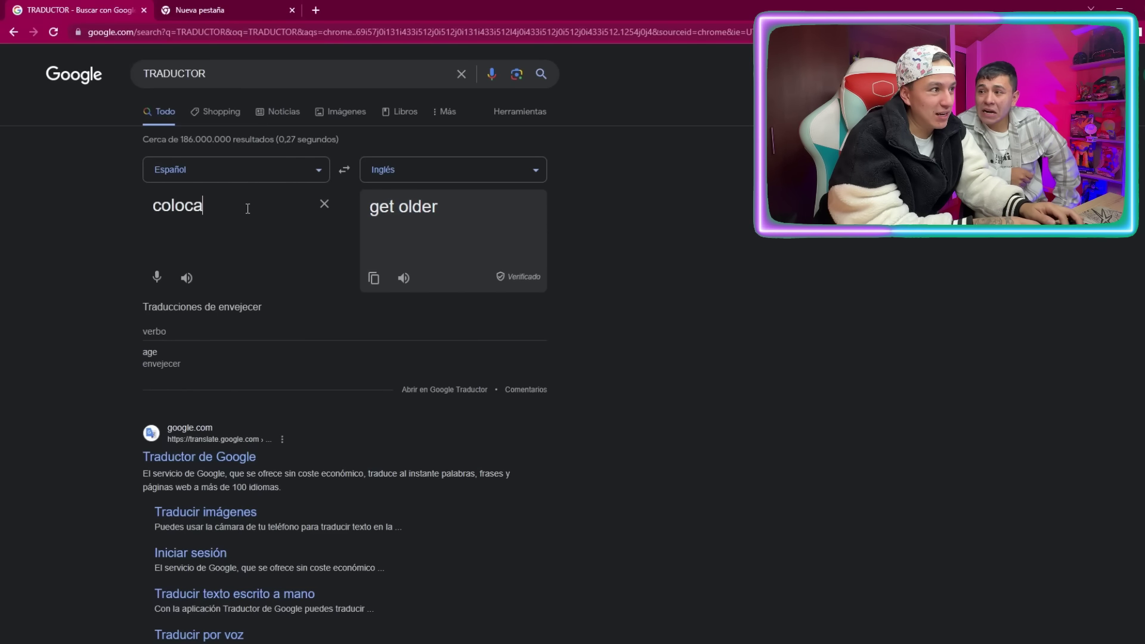
type("r pelo")
left_click_drag(448, 208, 392, 212)
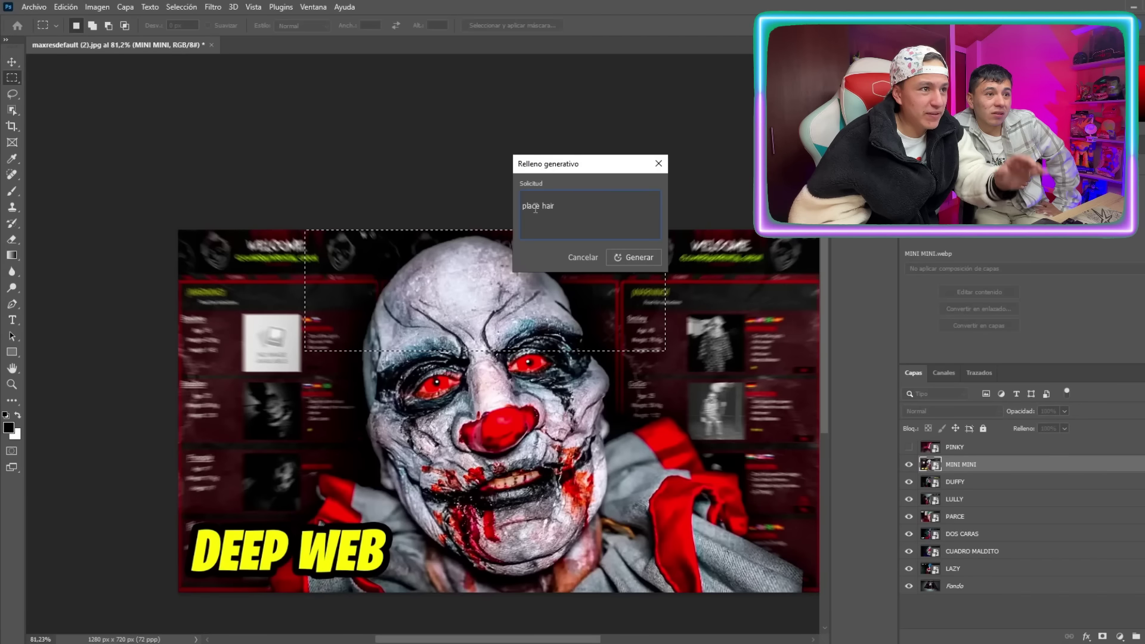
key("BackSpace")
left_click(631, 258)
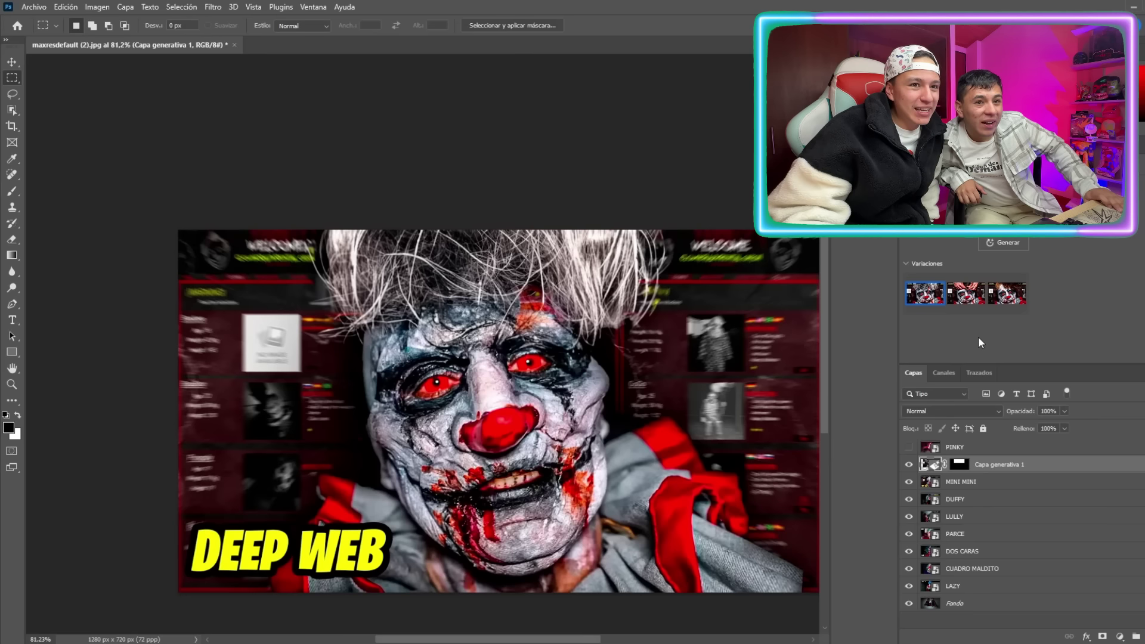
Step: View the second and third hair variations of Capa generativa 1, keeping the third, and hide the layer
left_click(959, 299)
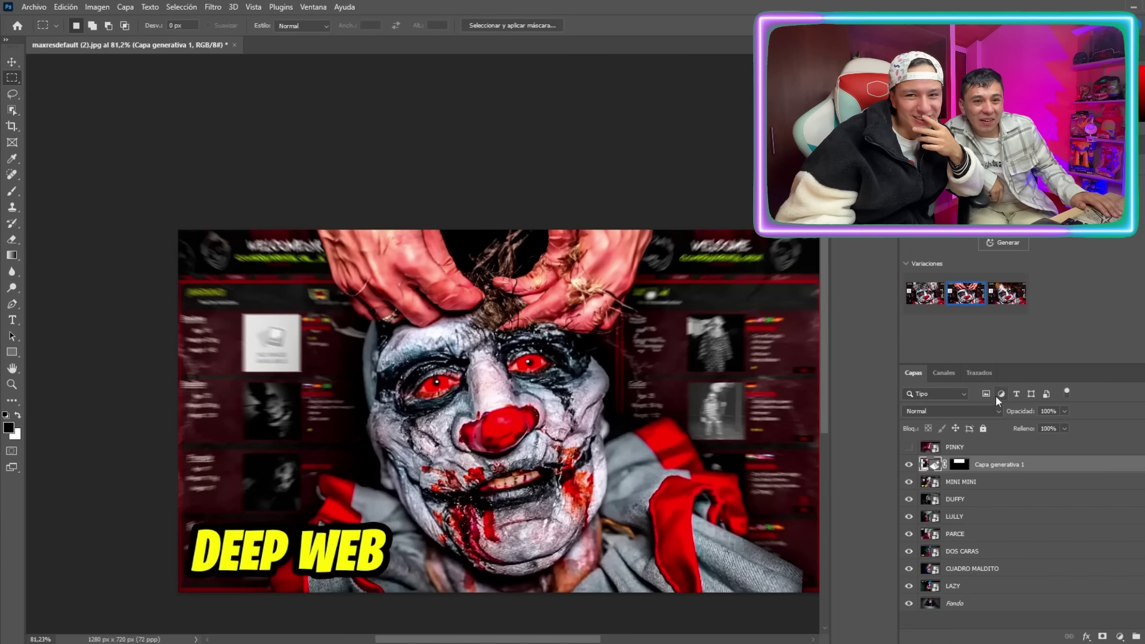
left_click(1017, 293)
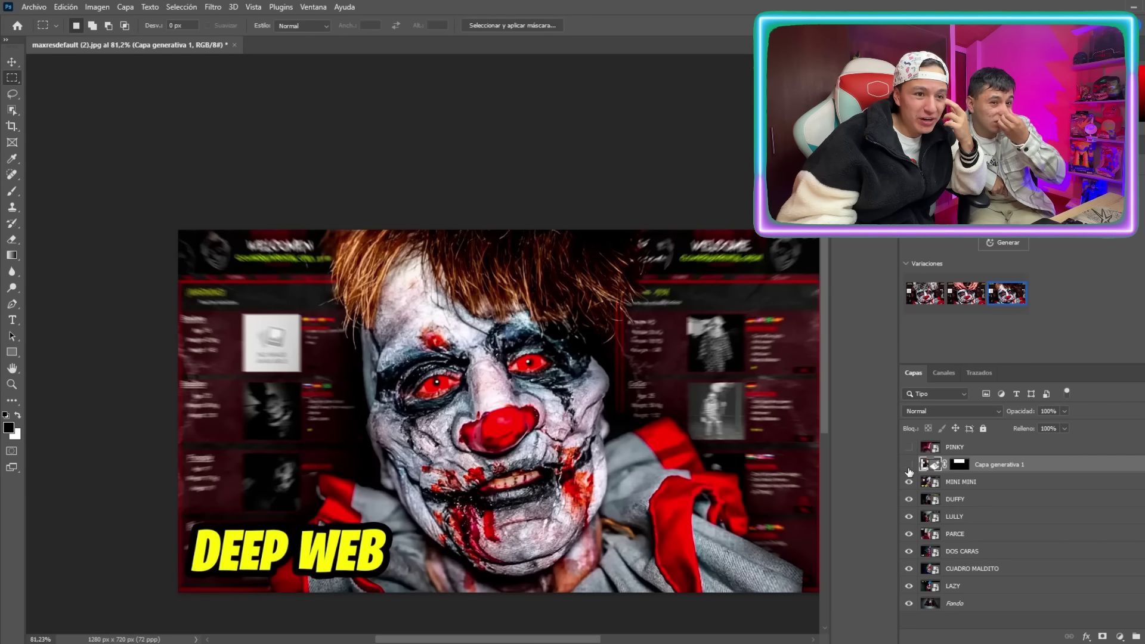
left_click(909, 464)
Step: On the MINI MINI layer, lasso around the clown's upper head from the brow up and generate a fill with the prompt "hair"
left_click(985, 484)
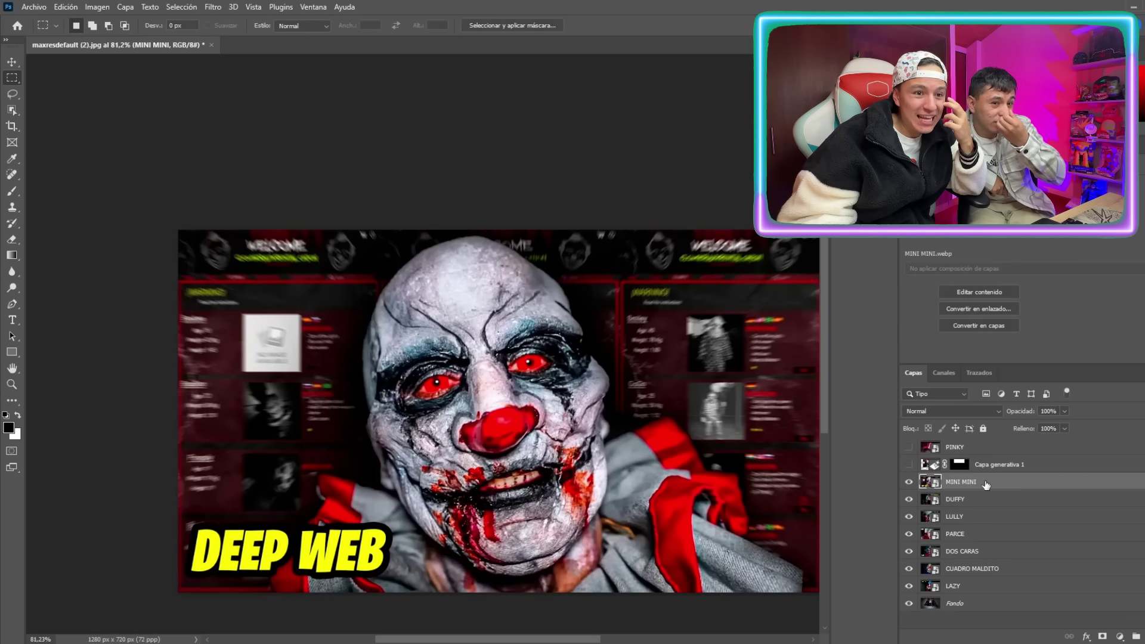
left_click(12, 94)
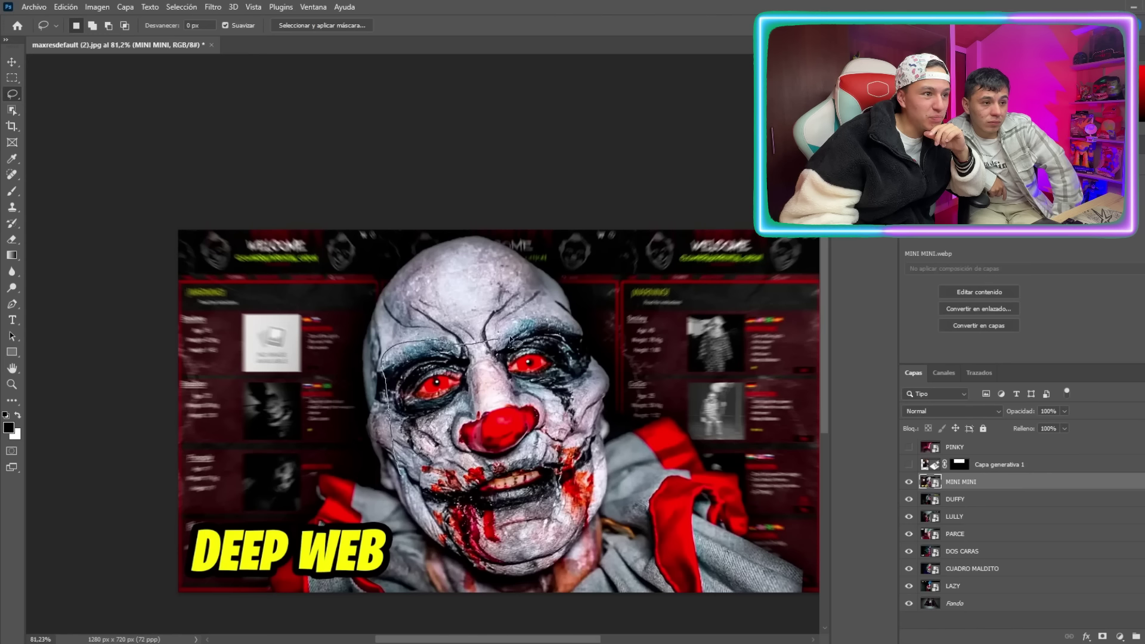
mouse_move(602, 405)
left_mouse_down()
mouse_move(592, 283)
mouse_move(481, 233)
mouse_move(353, 247)
mouse_move(355, 440)
left_mouse_up()
left_click_drag(383, 493, 389, 498)
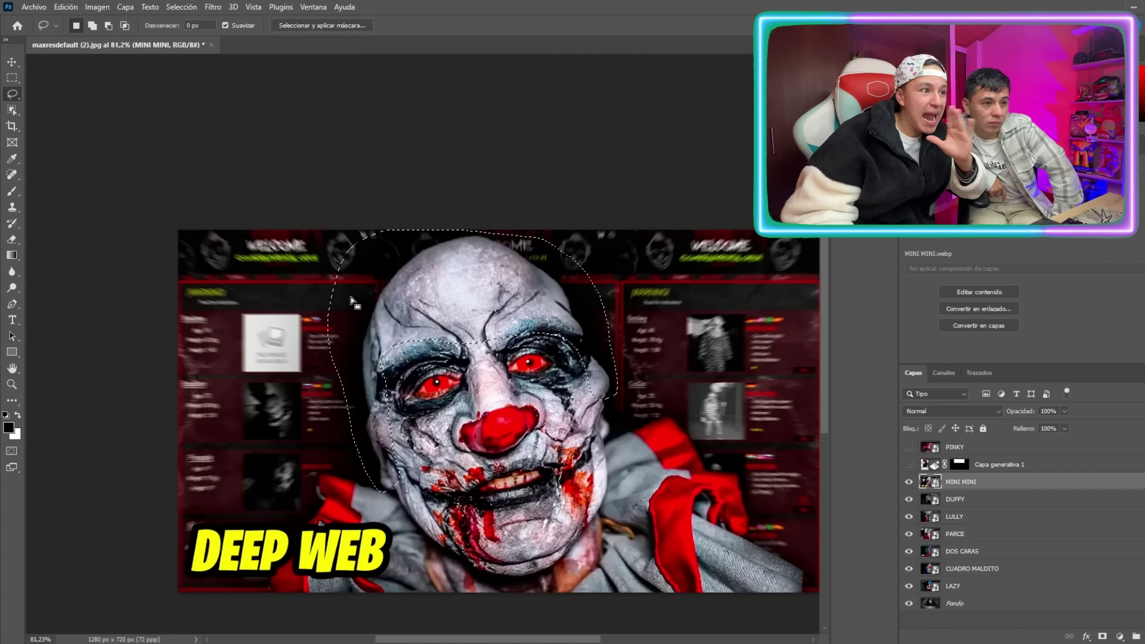
right_click(504, 287)
left_click(581, 467)
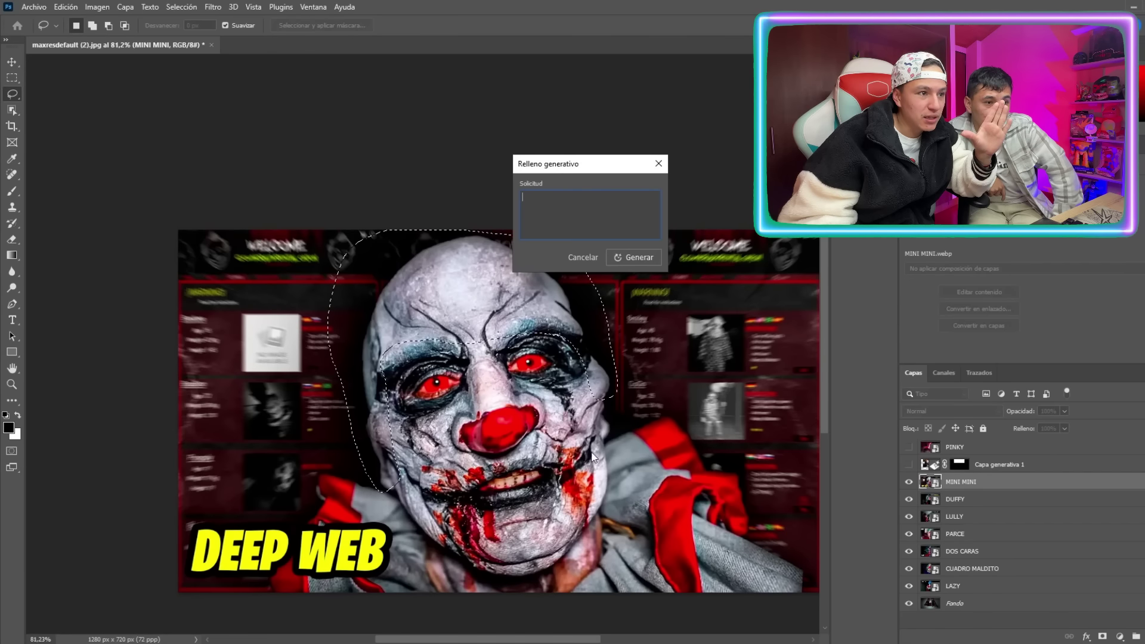
type("hair")
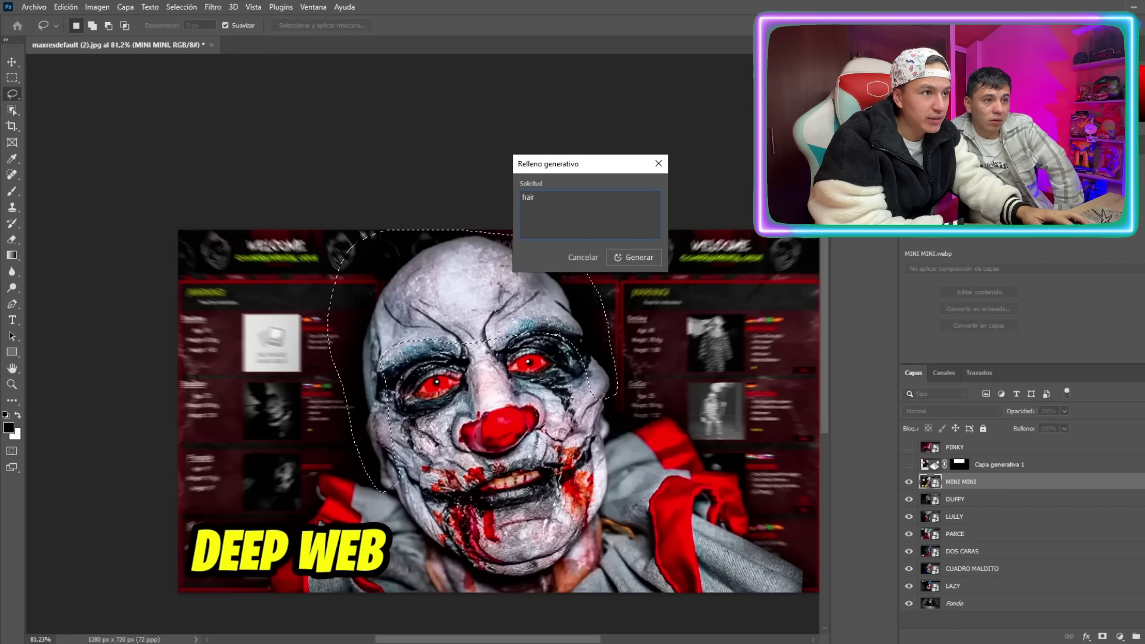
left_click(650, 258)
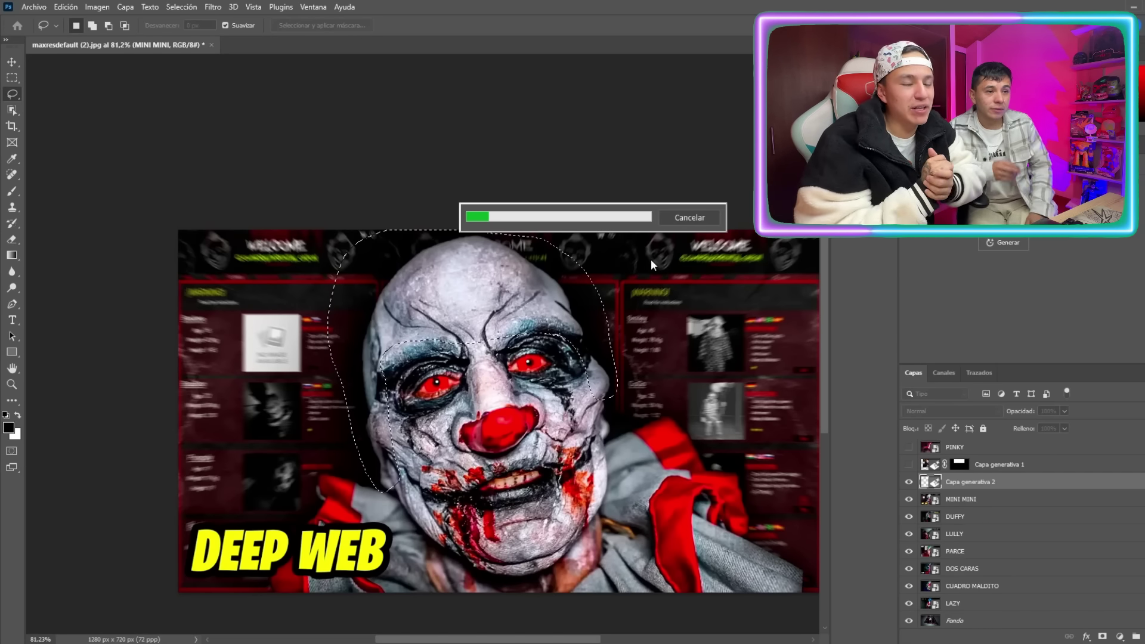